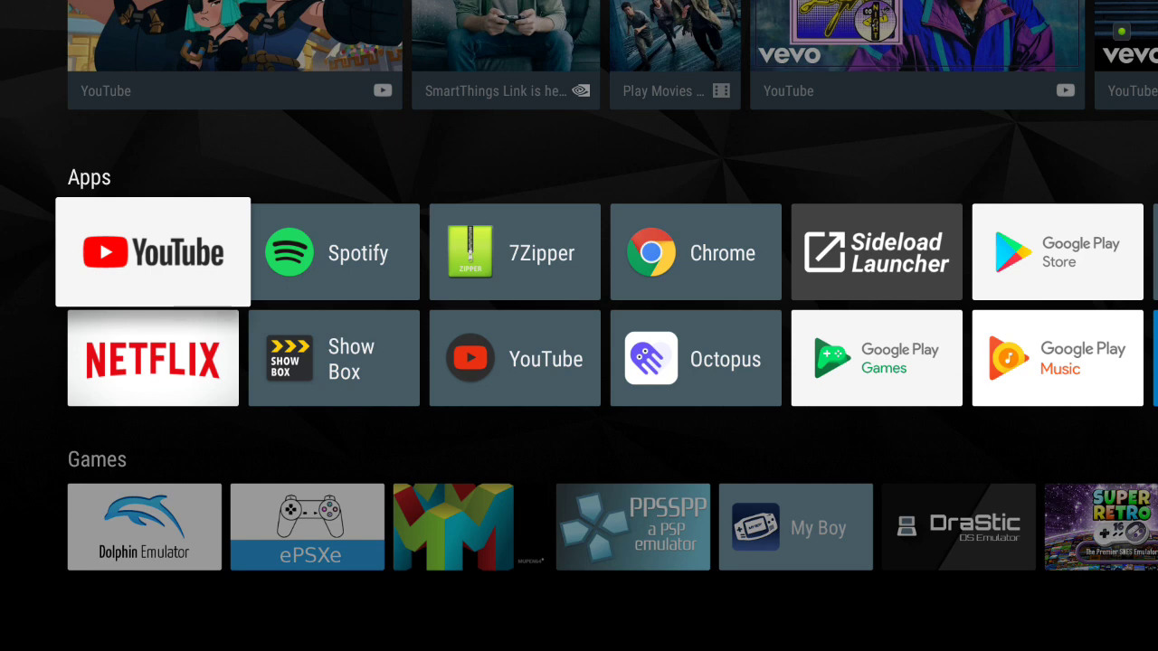
Look over the Apps rows on the home screen, including Show Box, Chrome, Octopus and Google Play Music
key(Down)
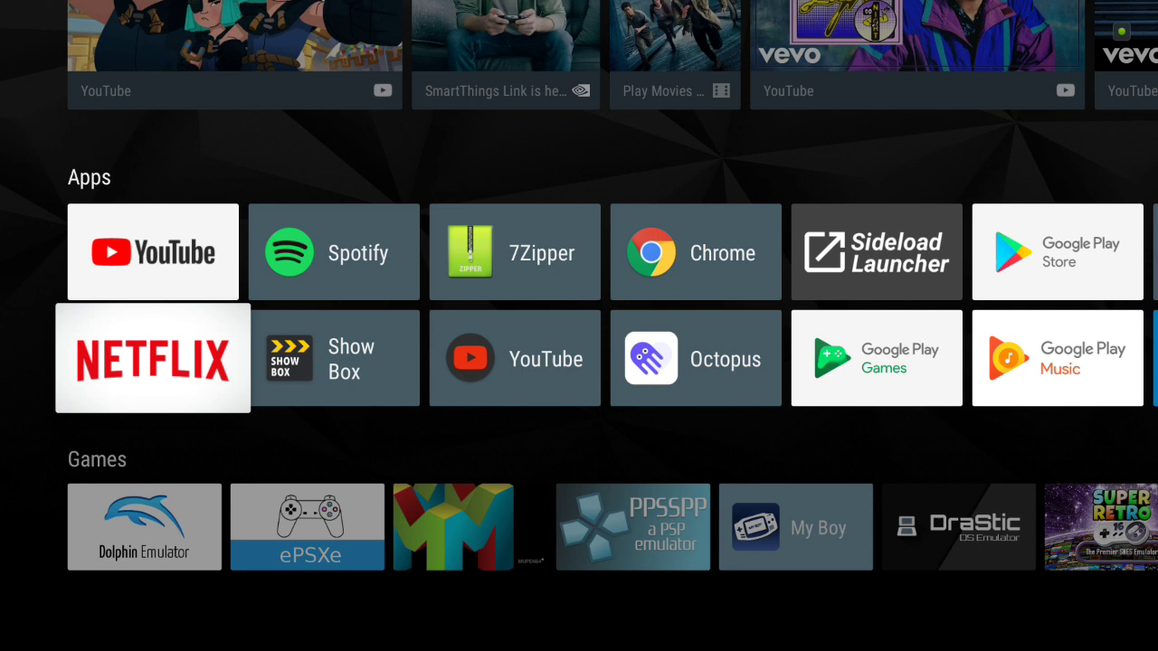
key(Right)
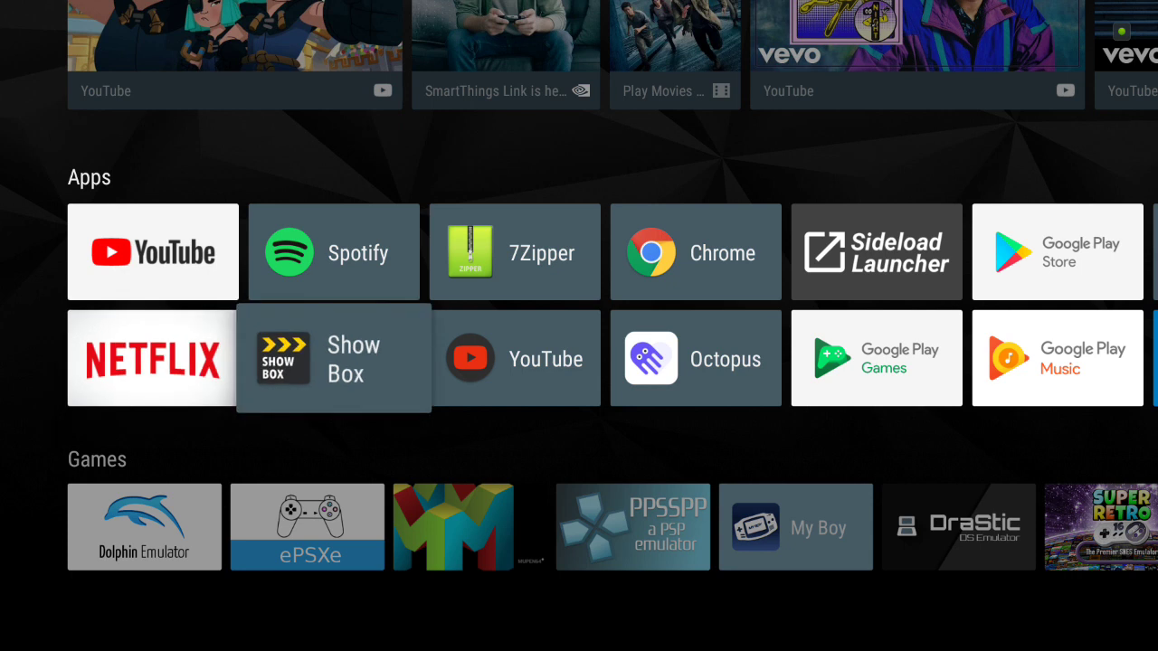
key(Right)
key(Left)
key(Up)
key(Up)
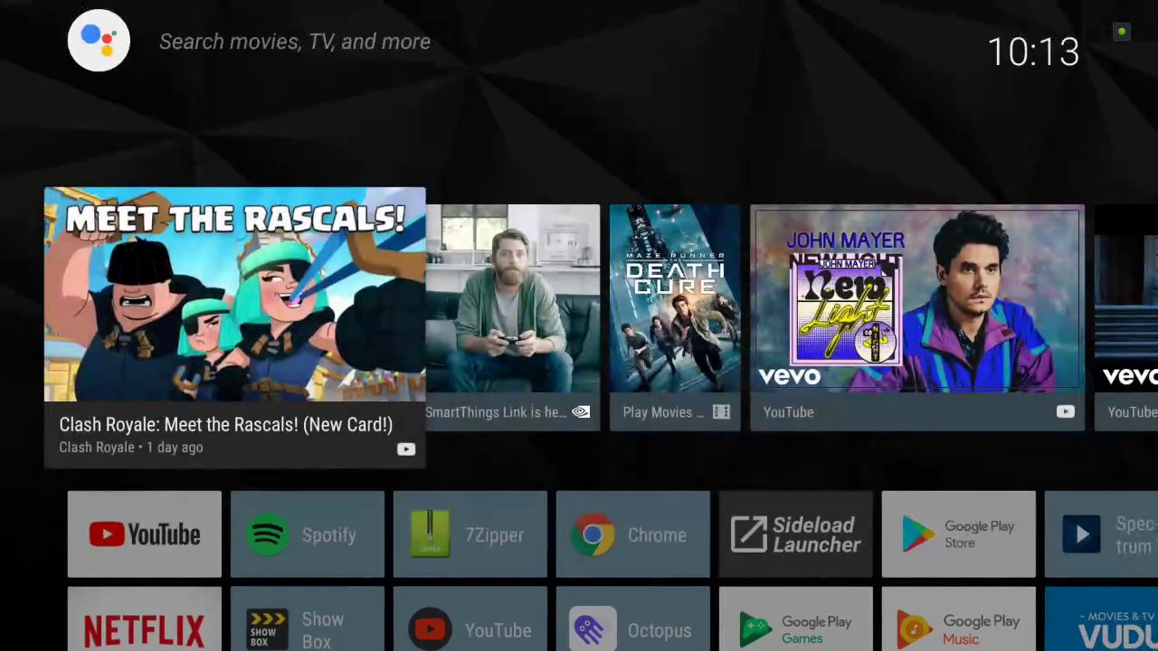
key(Down)
key(Down)
key(Left)
key(Right)
key(Up)
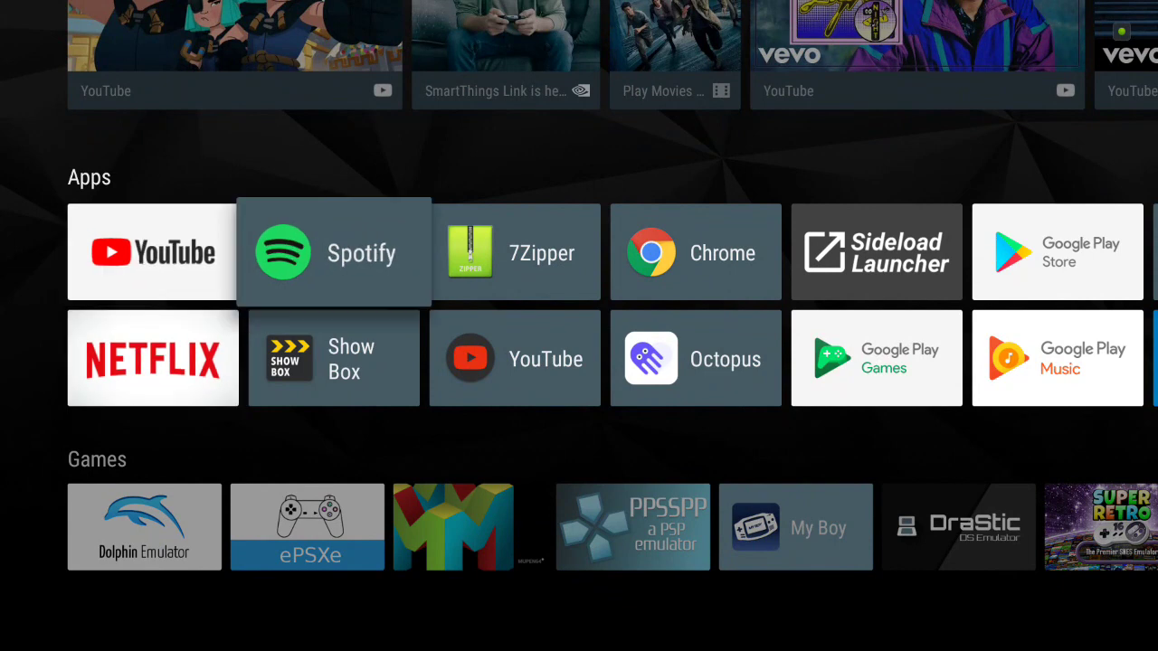
key(Down)
key(Left)
key(Right)
key(Right)
key(Right)
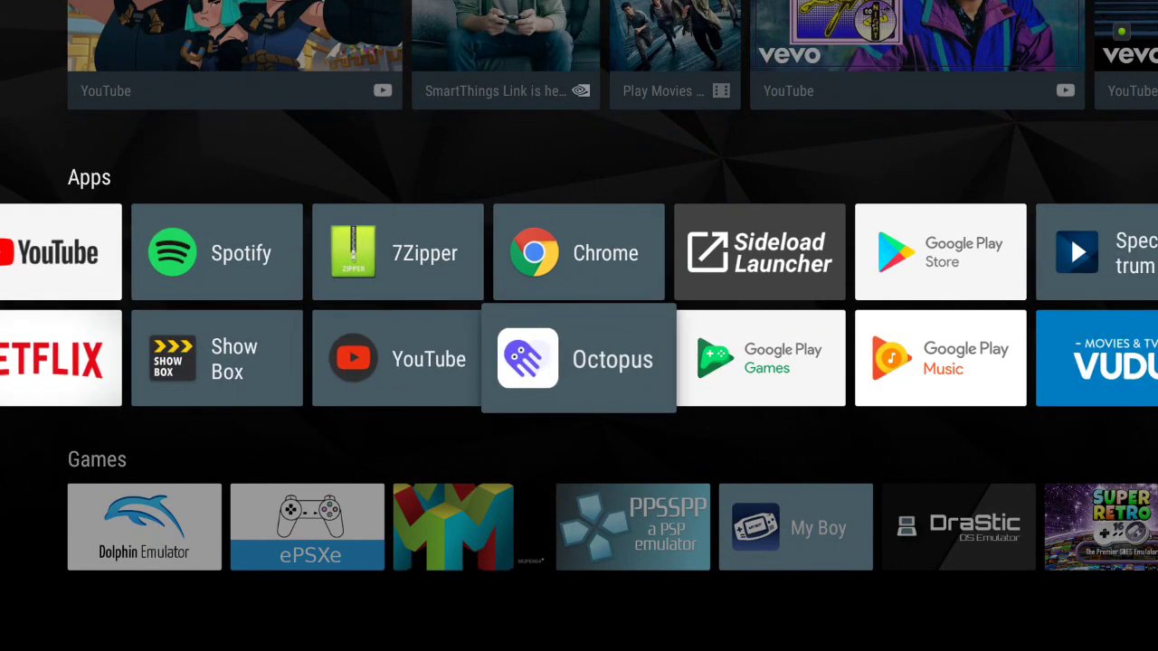
key(Left)
key(Left)
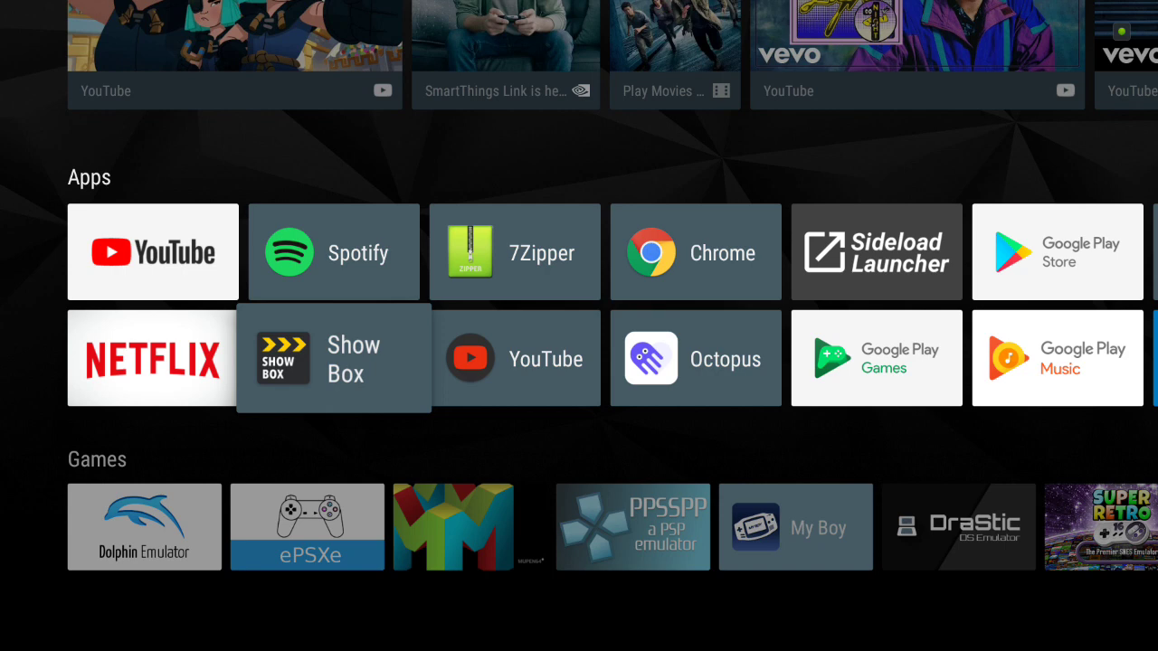
key(Right)
key(Right)
key(Up)
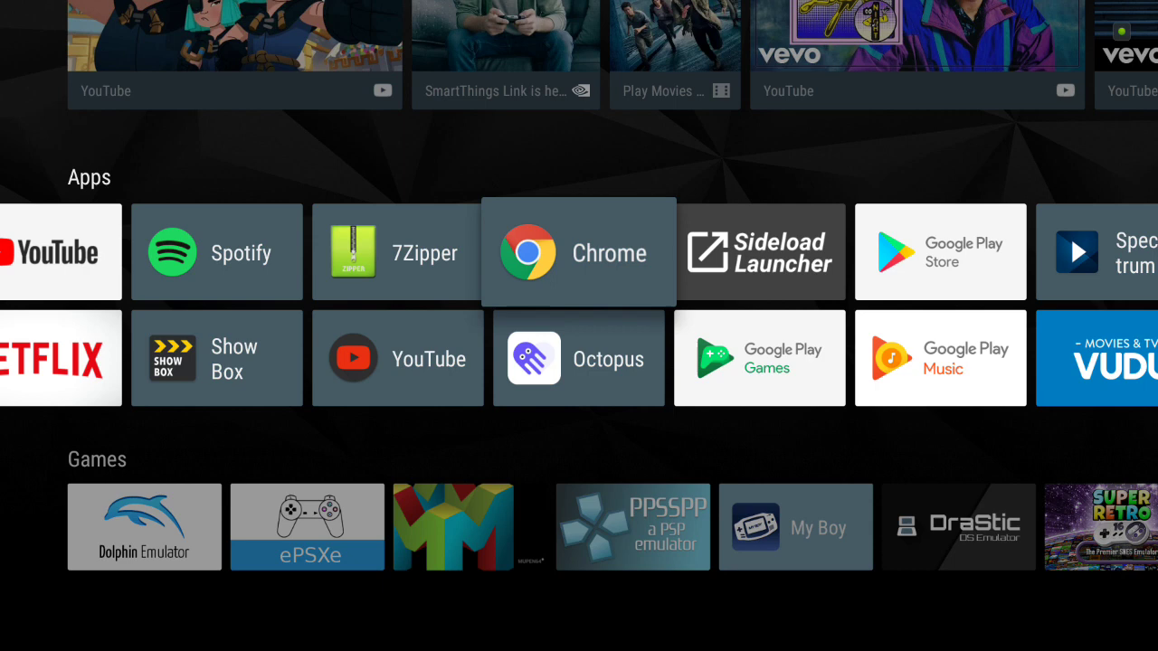
key(Down)
key(Right)
key(Right)
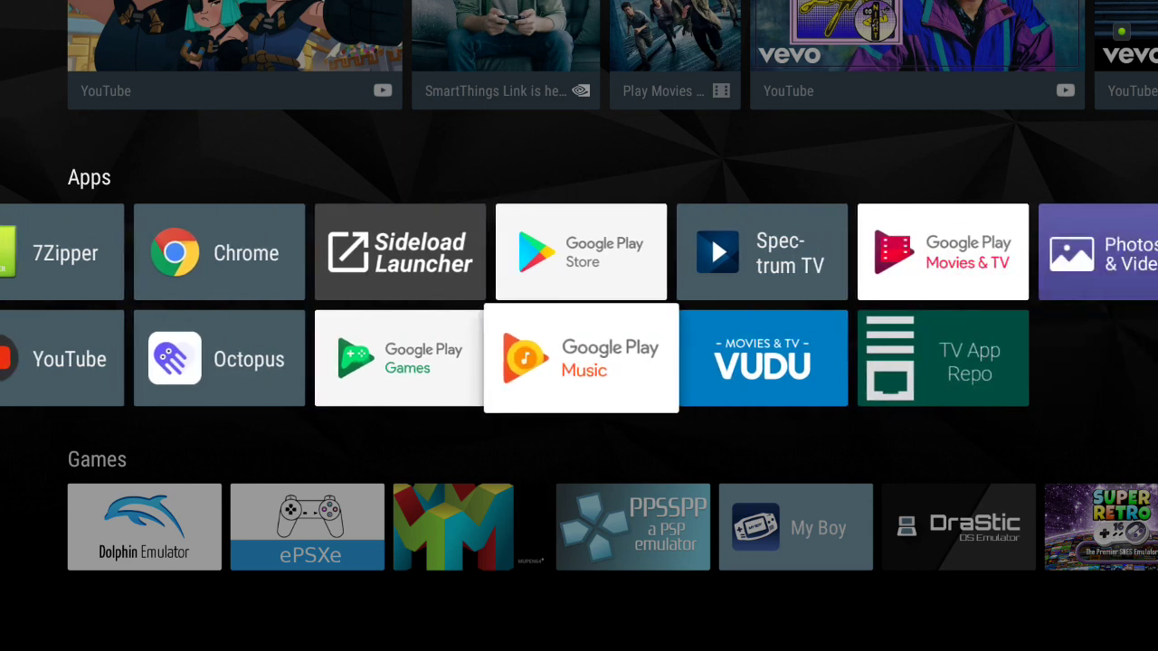
Switch to the Chrome window holding the Google search results for showbox
key(Left)
key(Left)
key(Up)
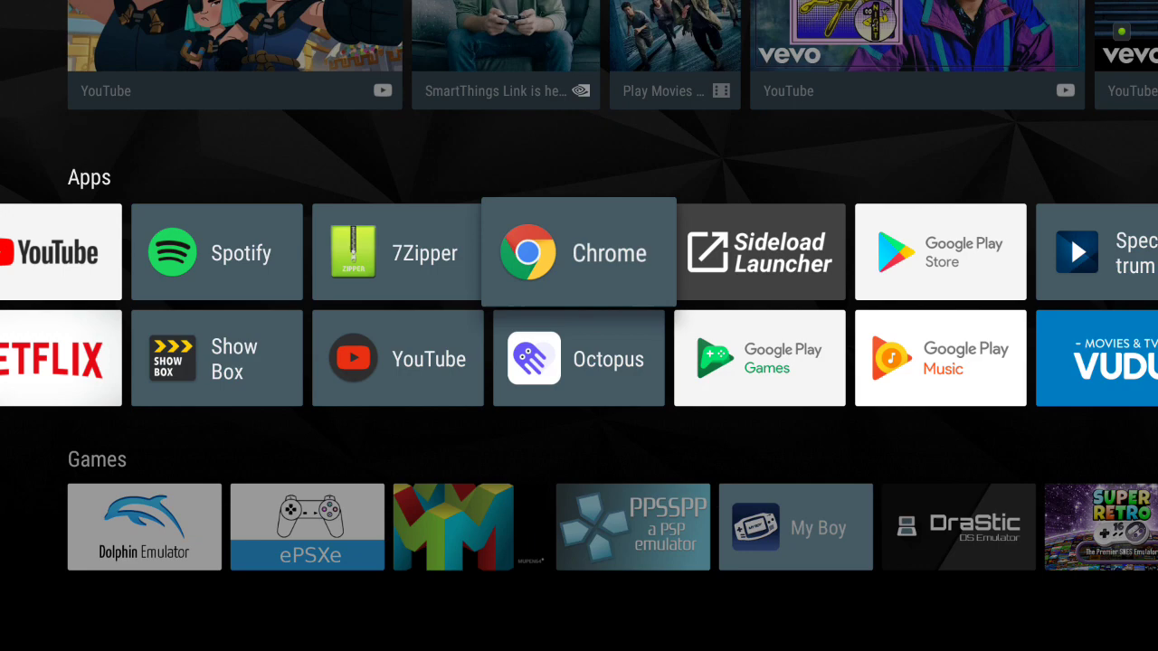
key(alt+Tab)
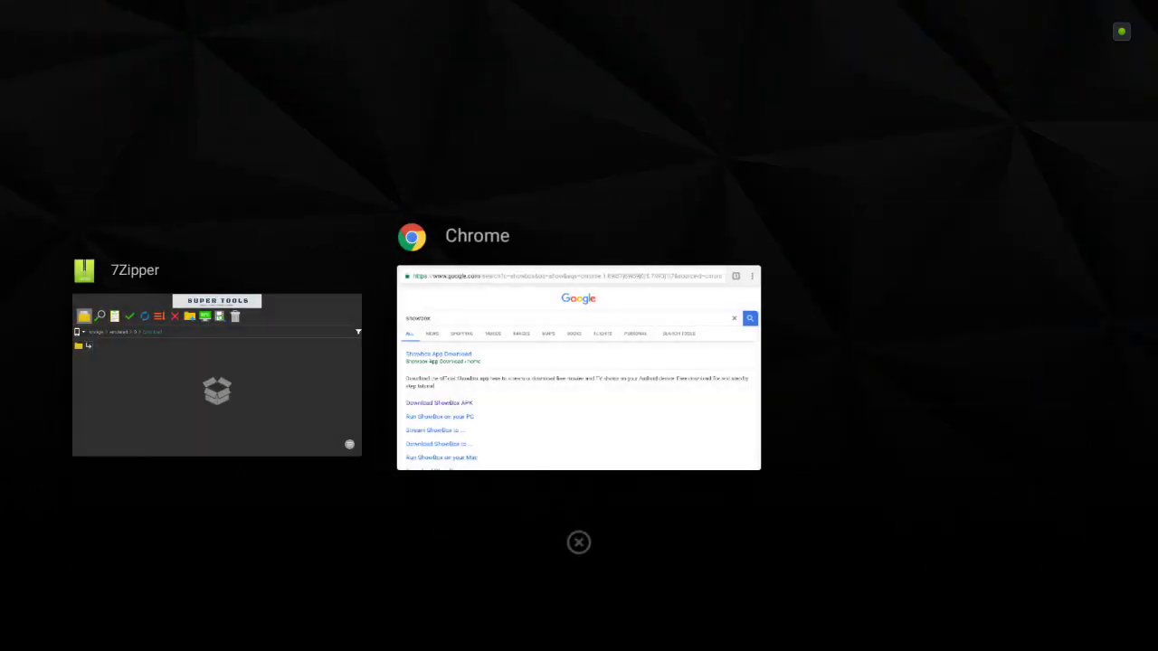
key(Return)
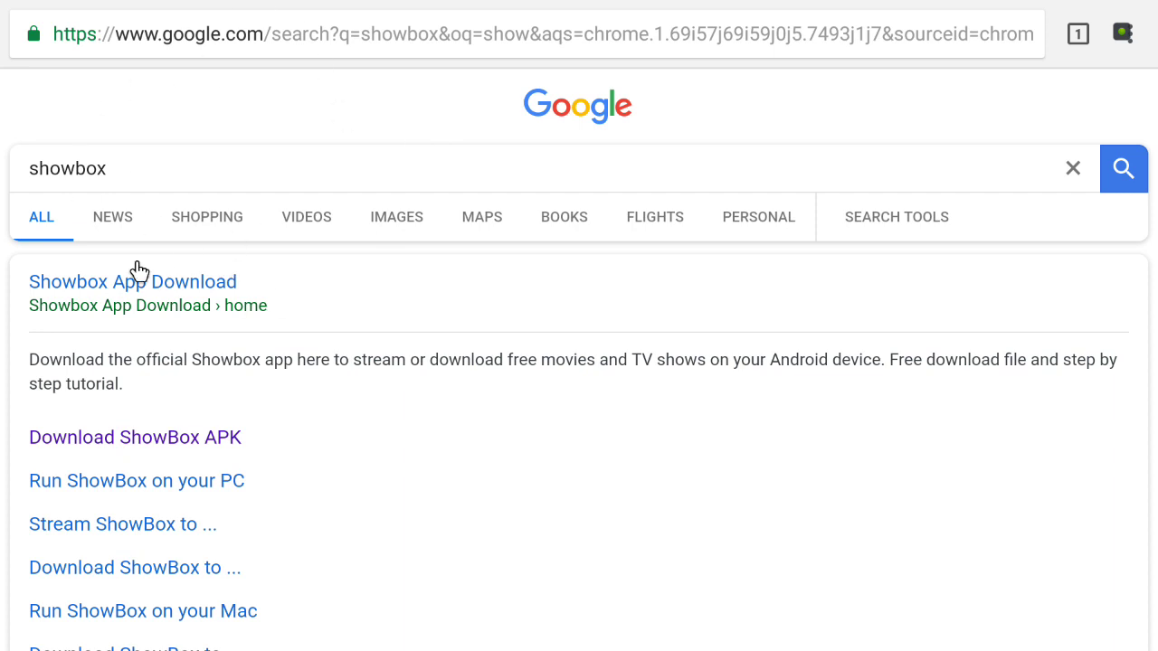
Open the Download ShowBox APK search result and follow its Show Box 5.04 APK link
click(97, 449)
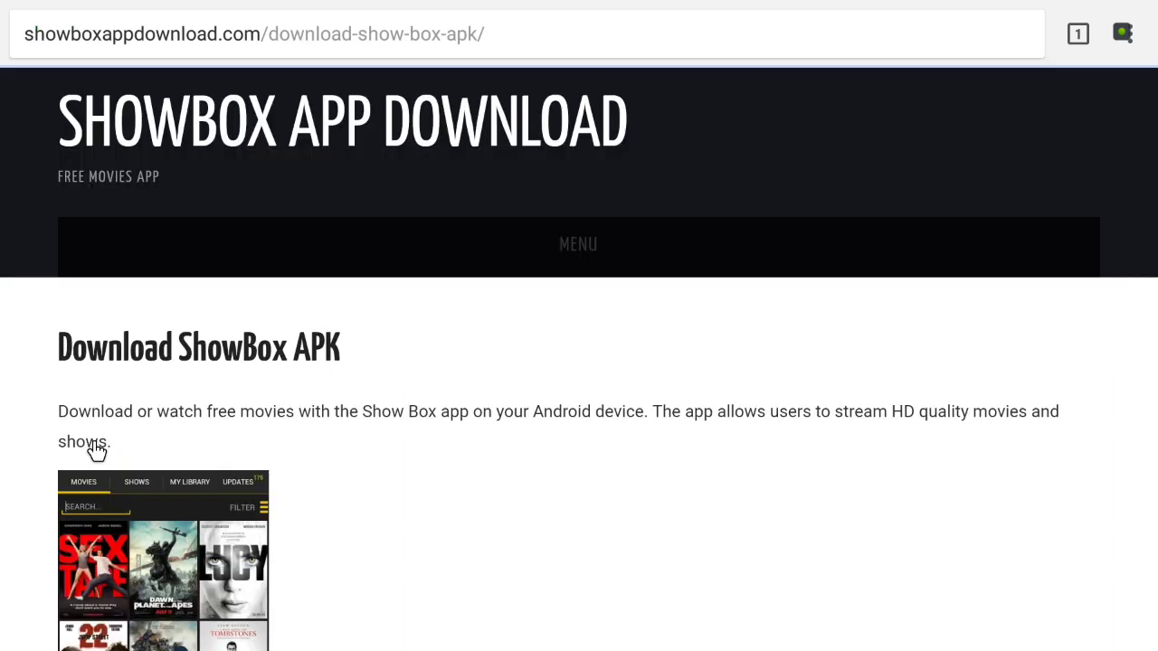
scroll(97, 450, down, 3)
scroll(97, 449, down, 3)
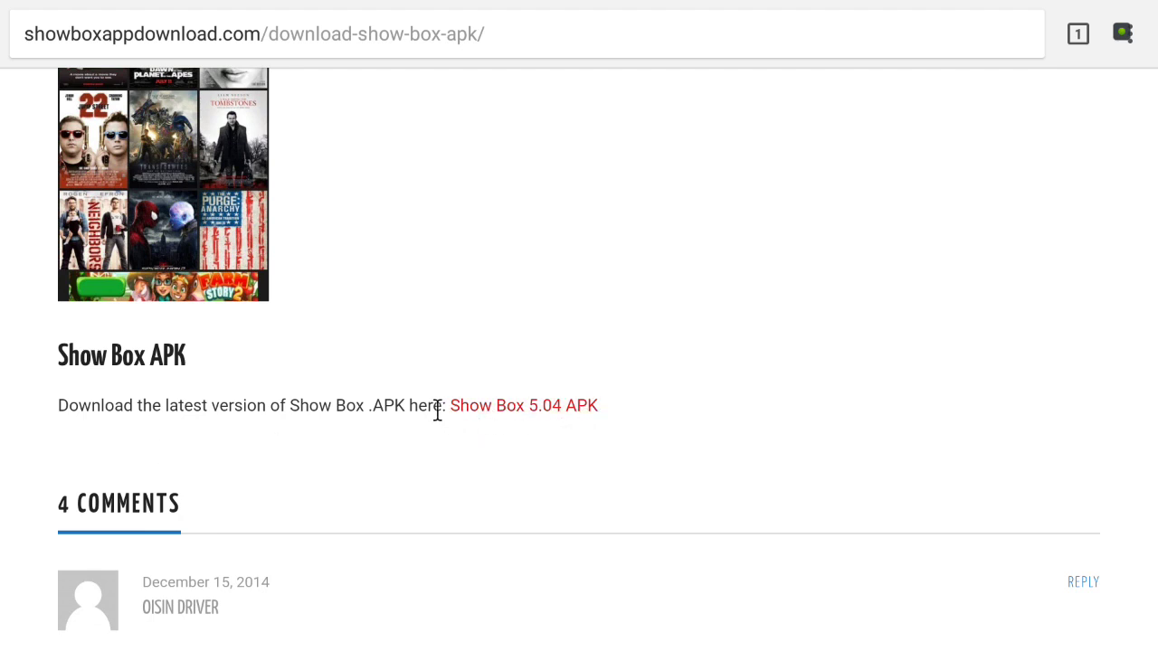
click(528, 412)
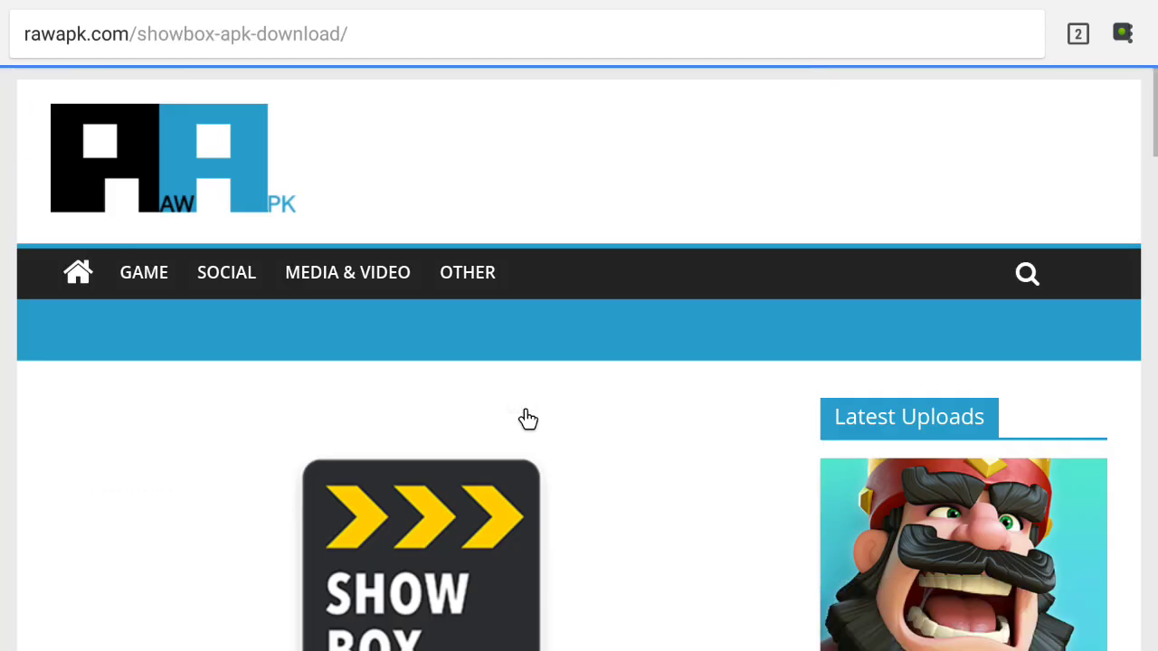
Download the current ShowBox APK from the rawapk.com page
scroll(534, 479, down, 5)
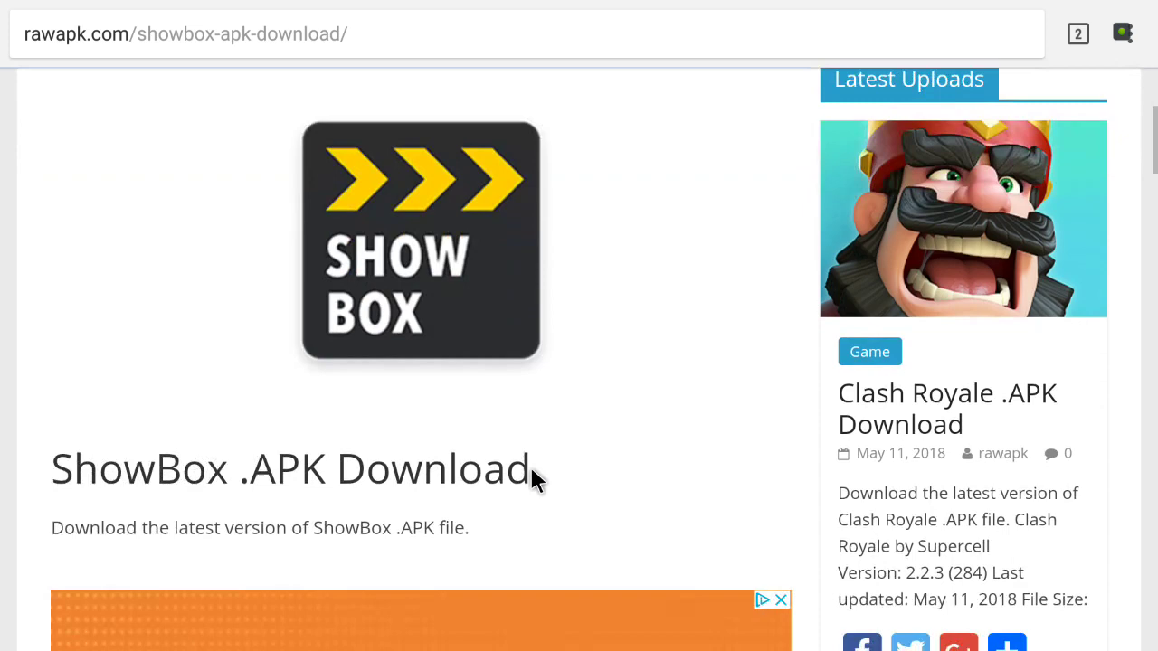
scroll(535, 478, down, 4)
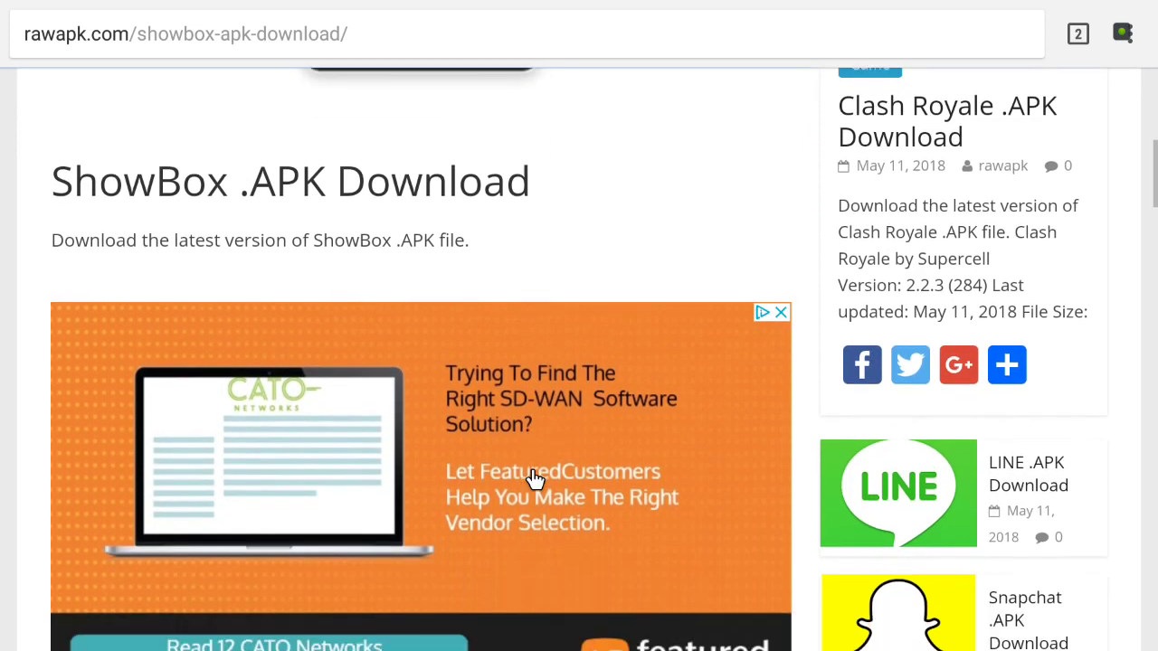
scroll(535, 480, down, 5)
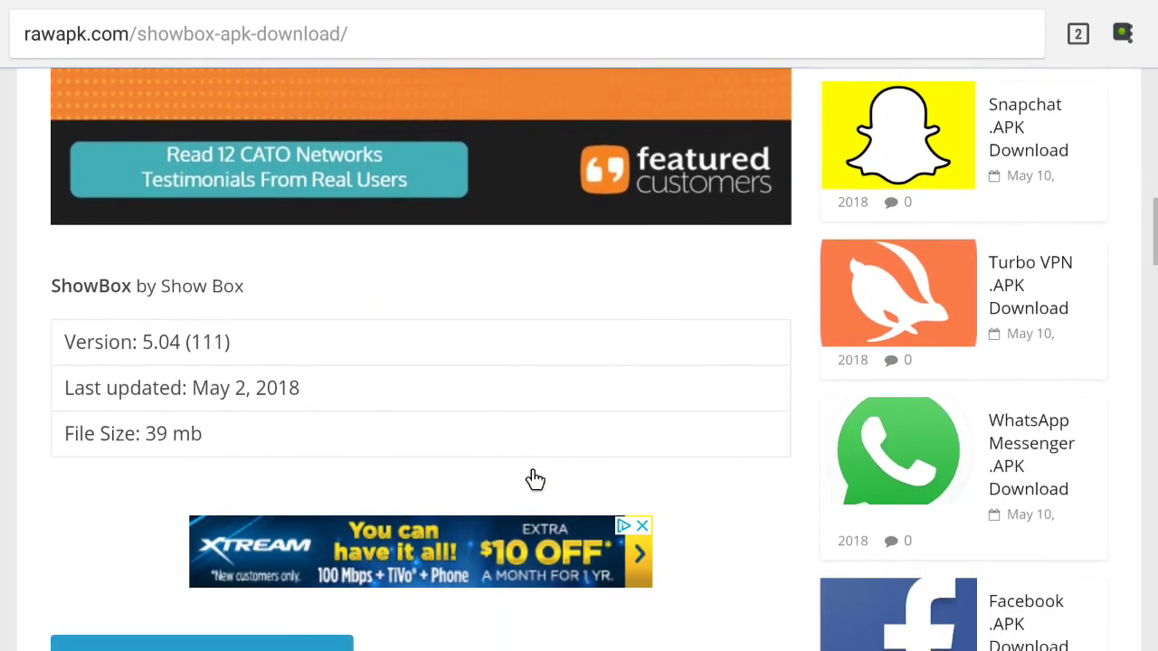
scroll(532, 470, down, 2)
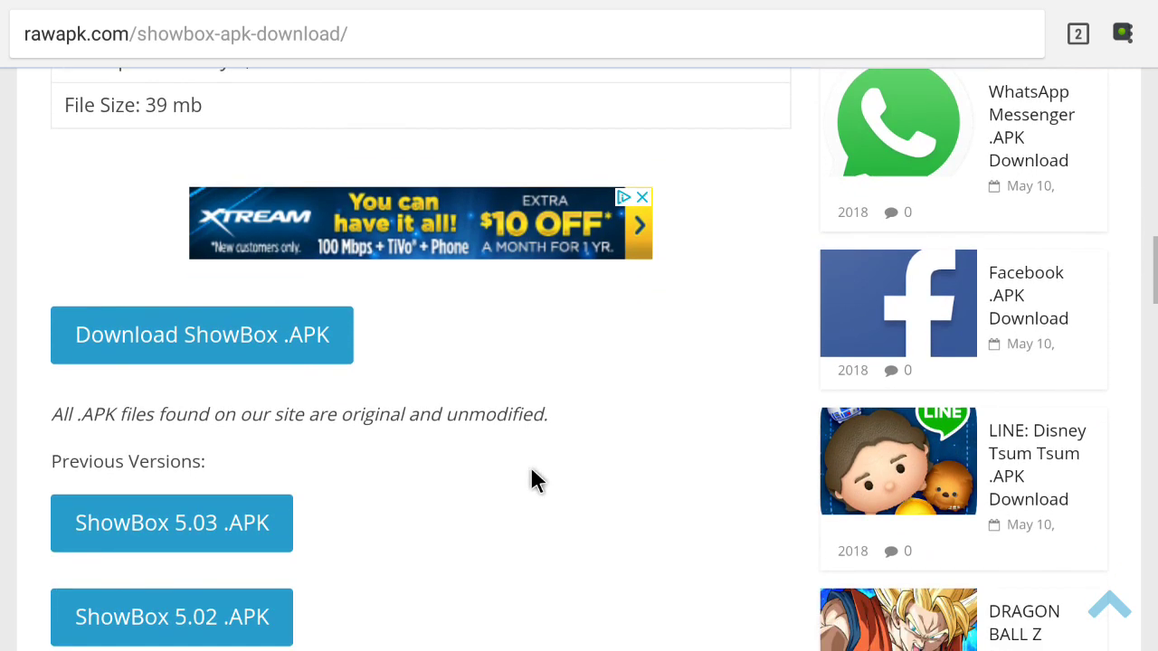
click(100, 338)
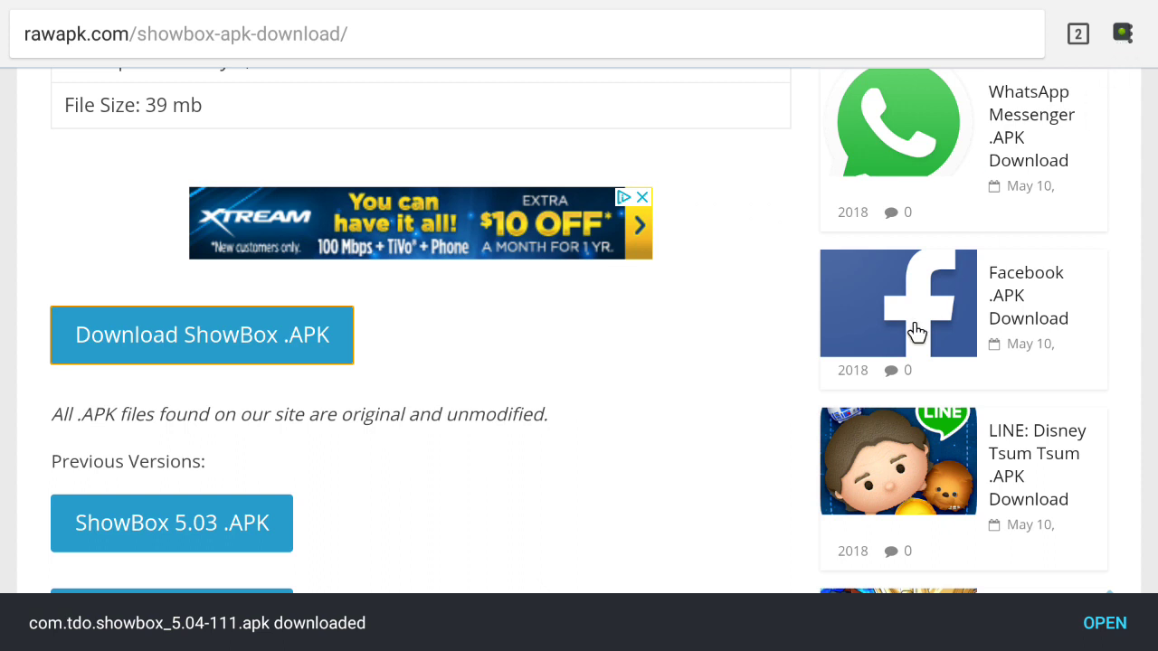
Open the downloaded com.tdo.showbox_5.04-111.apk installer, dismiss it without installing, and return to the home screen
click(1105, 623)
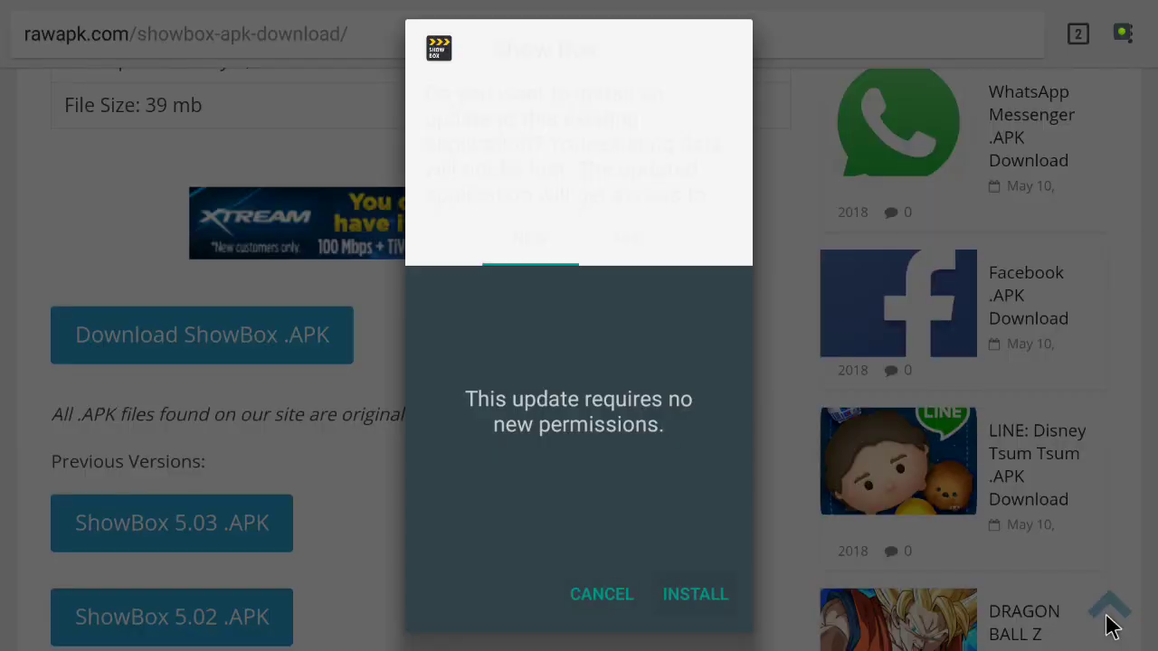
key(Escape)
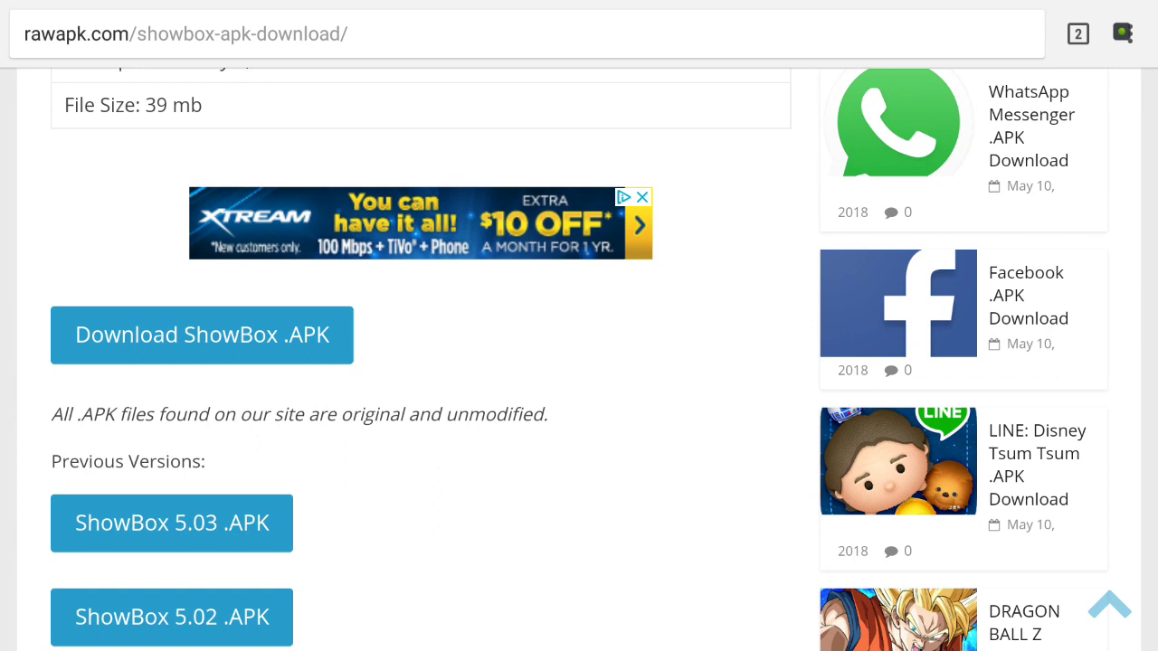
key(Home)
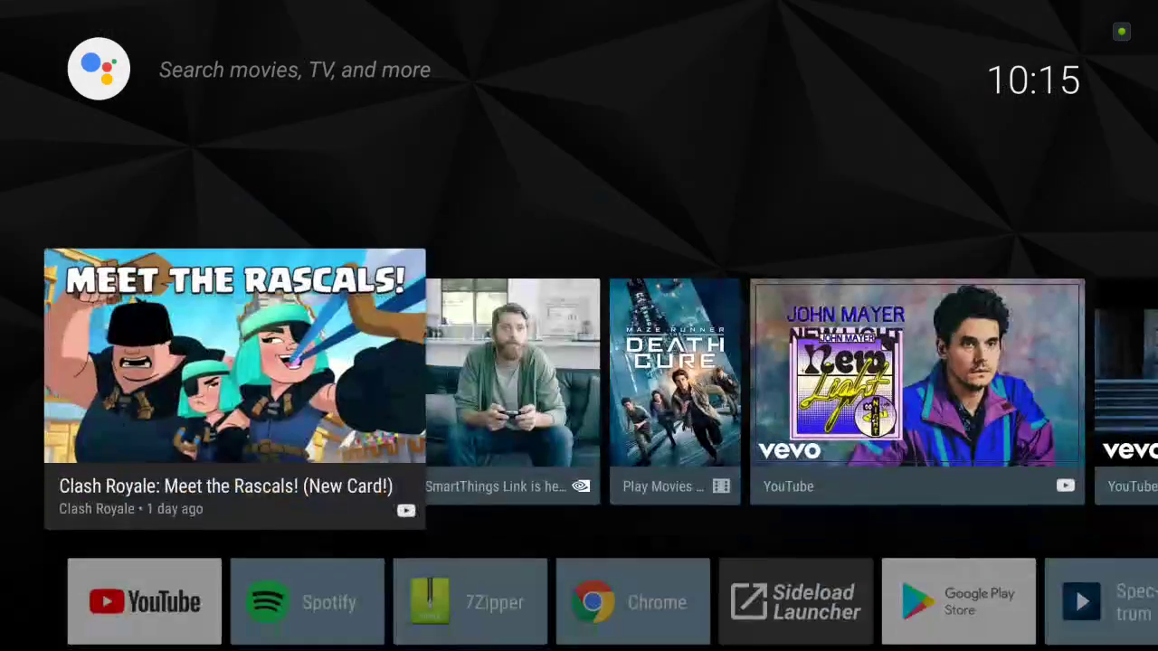
key(Down)
key(Down)
key(Right)
key(Up)
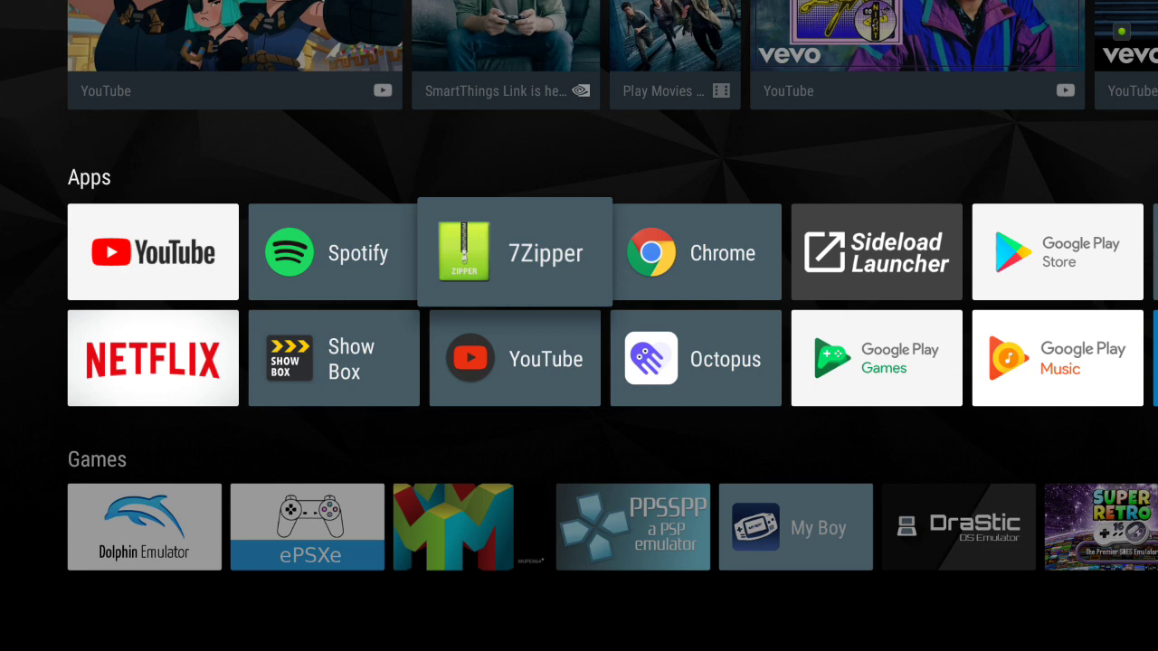
key(Right)
key(Left)
key(Right)
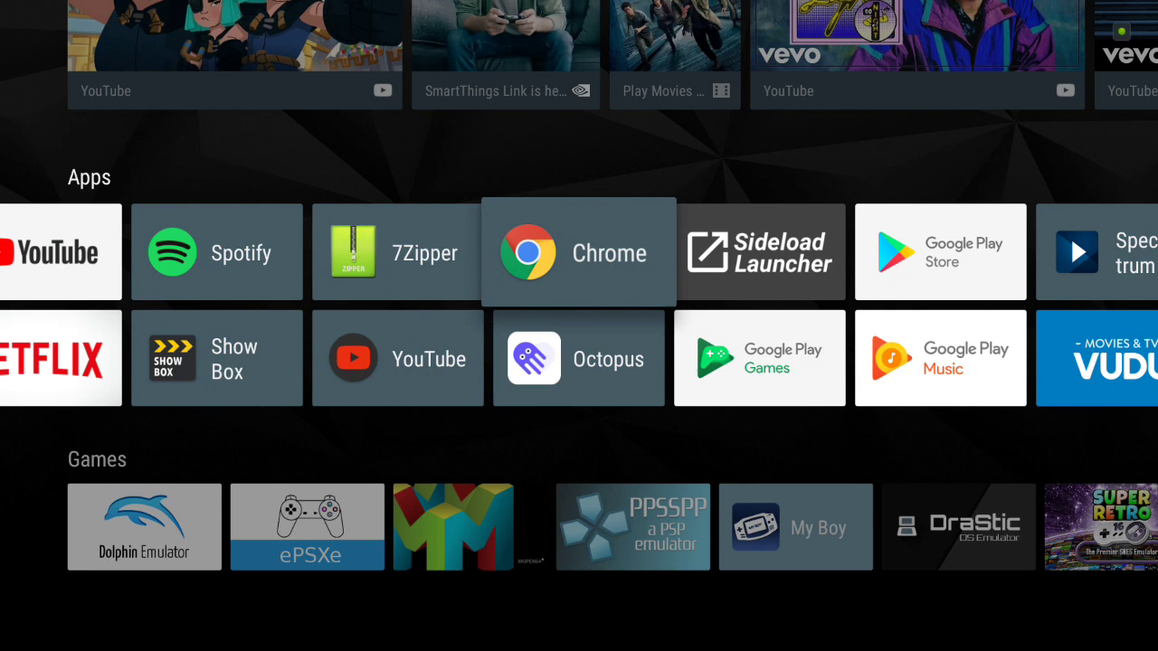
Open Sideload Launcher from the home screen's Apps rows
key(Right)
key(Right)
key(Right)
key(Left)
key(Left)
key(Left)
key(Left)
key(Left)
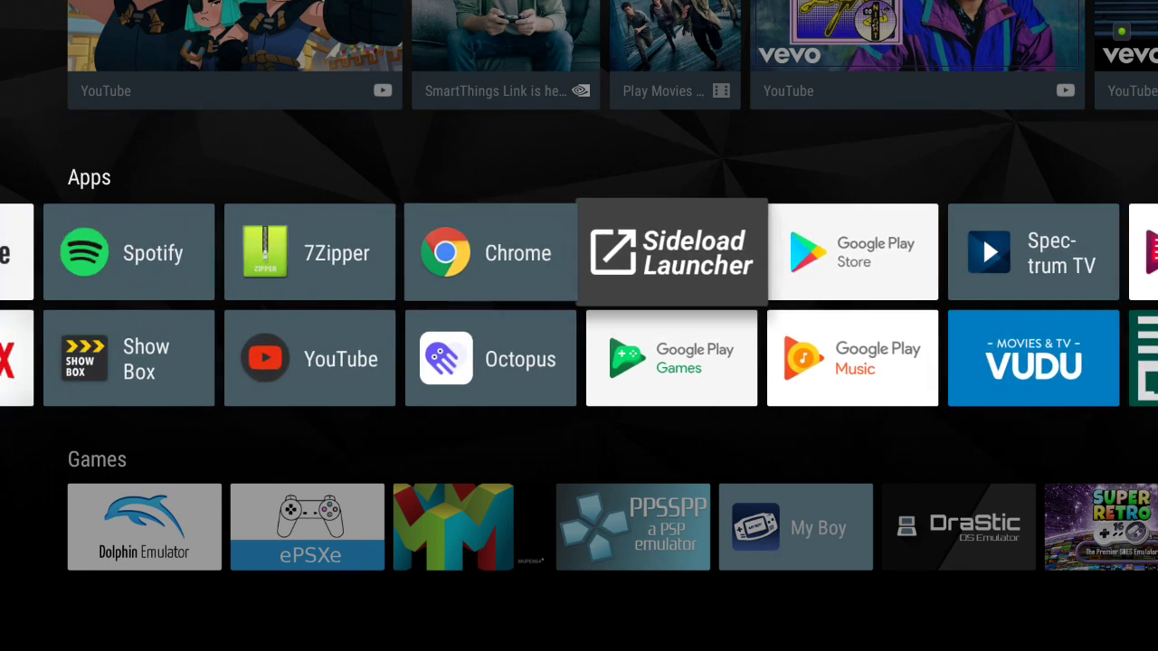
key(Right)
key(Right)
key(Right)
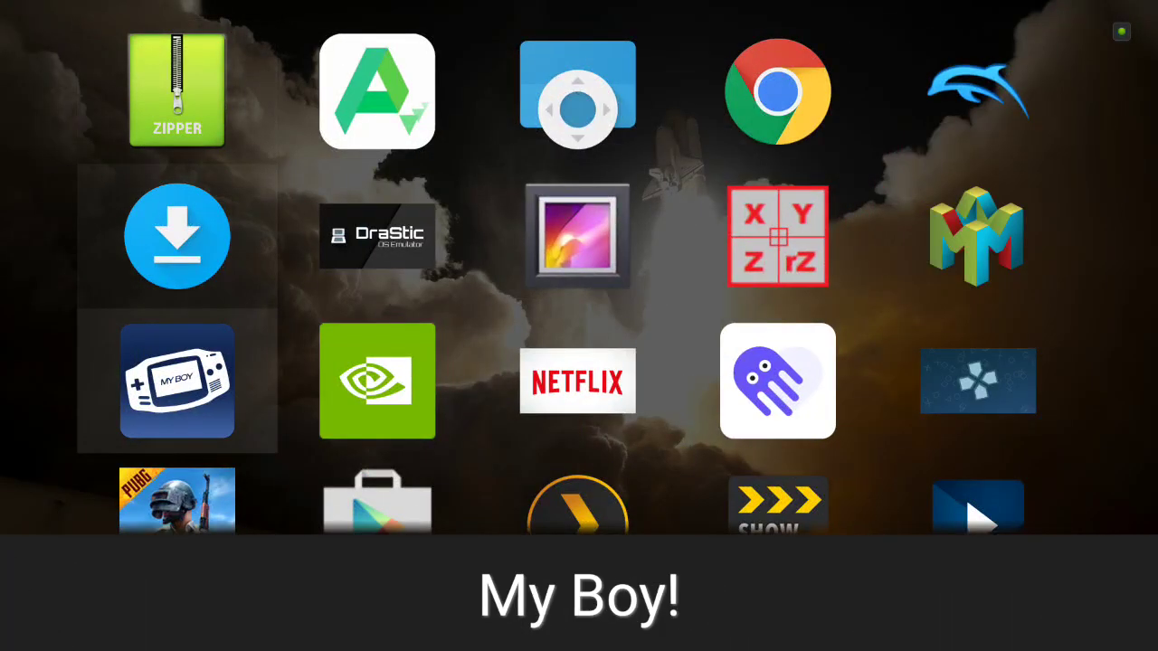
Locate Show Box in the Sideload Launcher app grid, then return to the home screen
key(Right)
key(Right)
key(Right)
key(Right)
key(Up)
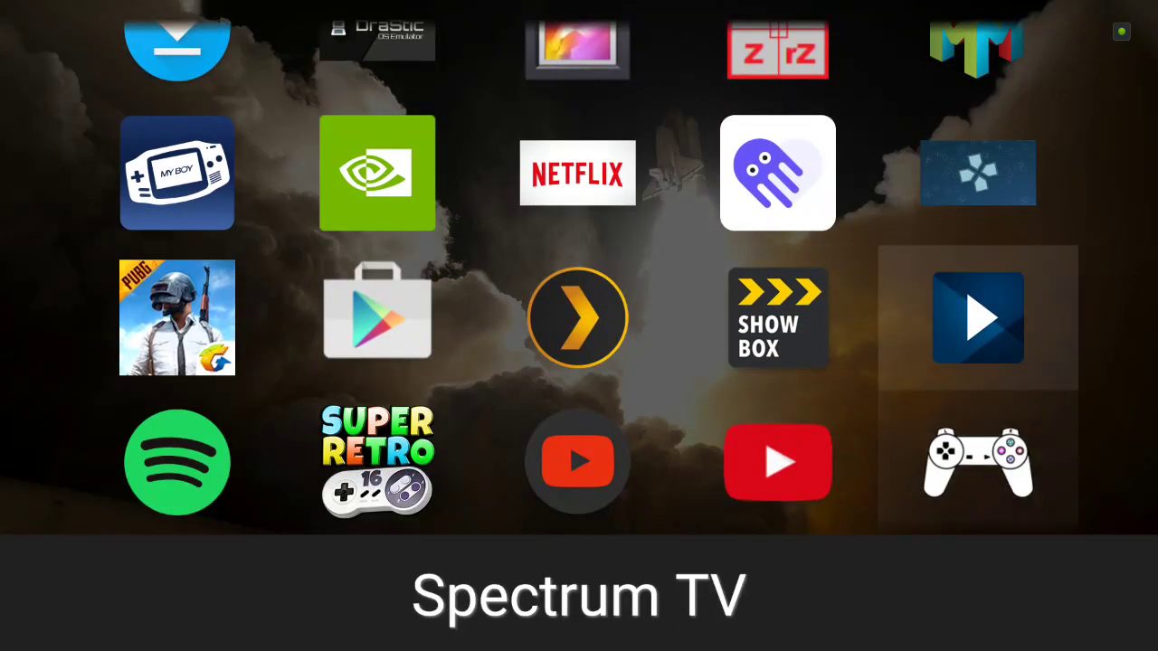
key(Left)
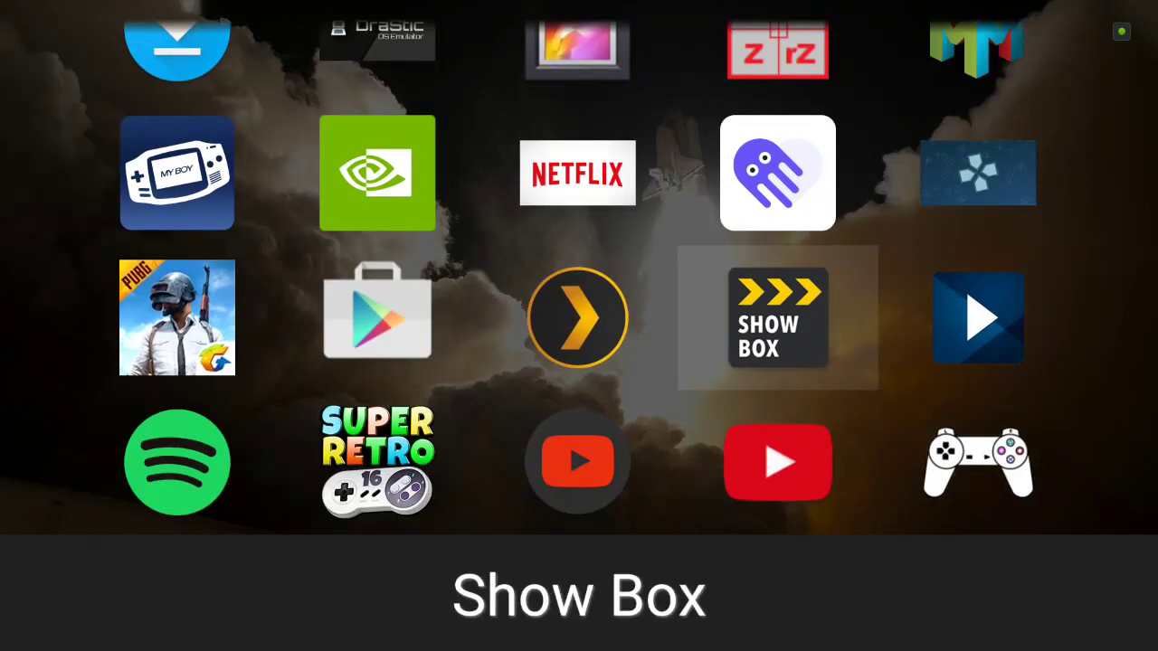
key(Escape)
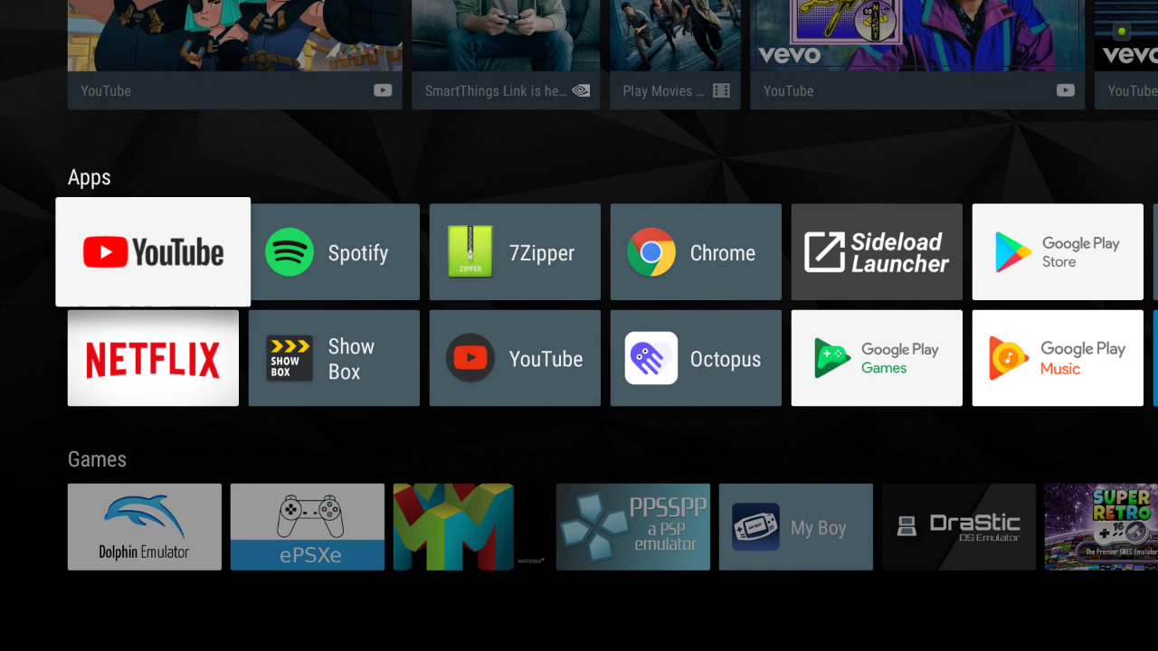
Open TV App Repo from the home screen's Apps rows
key(Down)
key(Right)
key(Right)
key(Right)
key(Right)
key(Right)
key(Right)
key(Right)
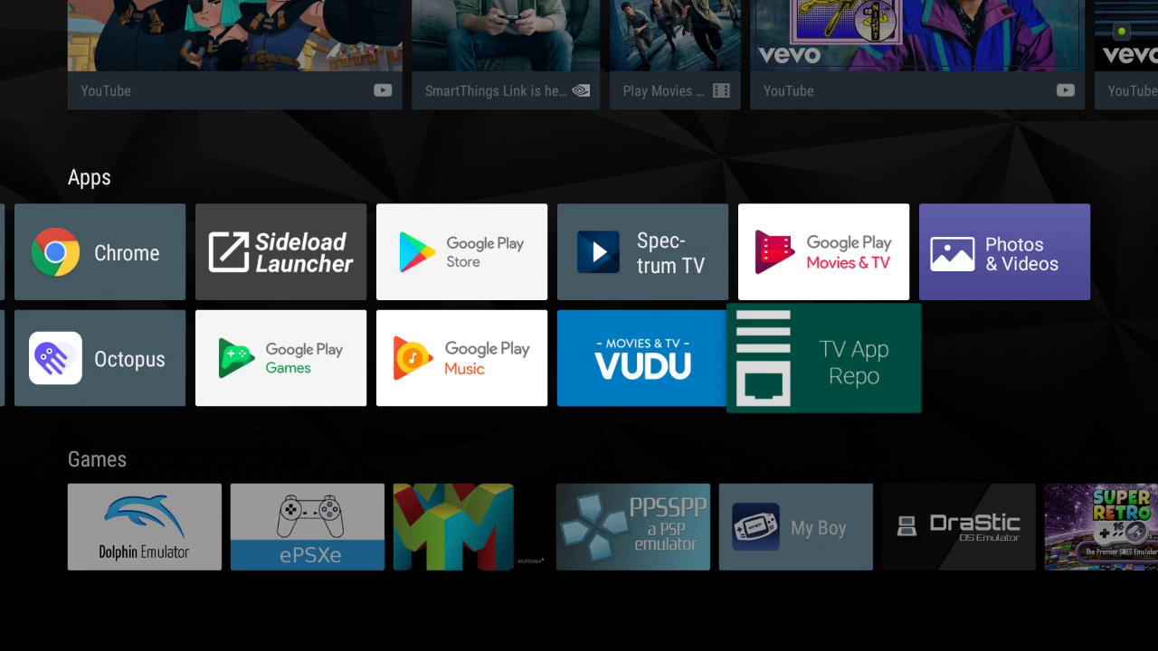
key(Return)
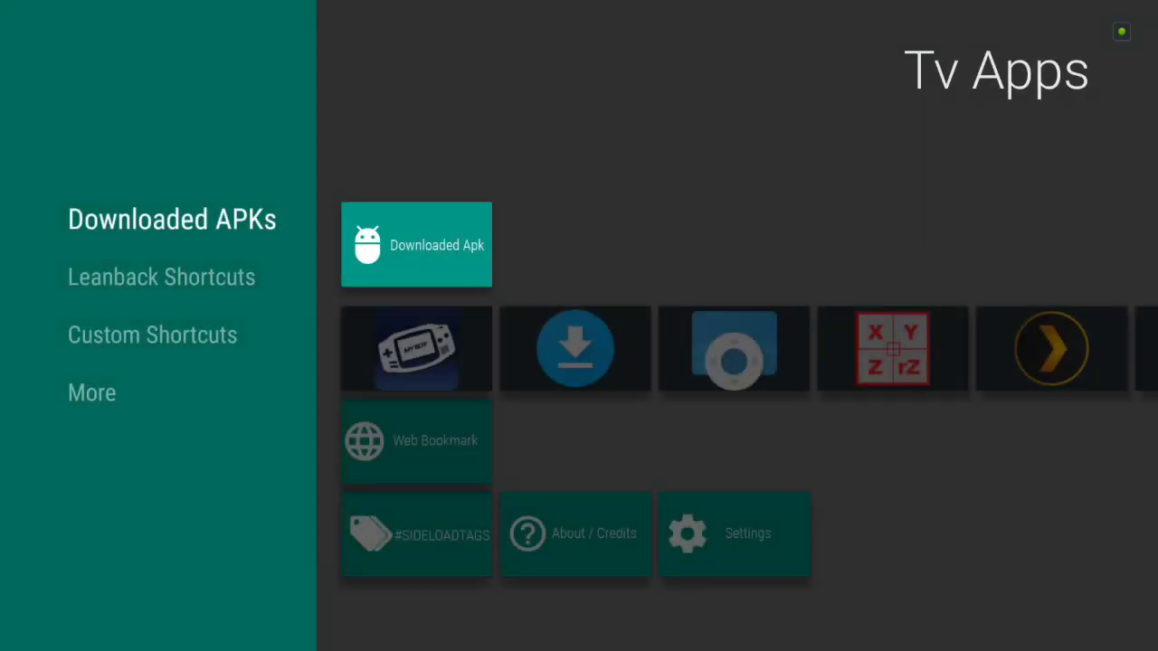
Select Show Box under Leanback Shortcuts and choose to create a launcher shortcut for it
key(Down)
key(Right)
key(Right)
key(Right)
key(Right)
key(Right)
key(Right)
key(Right)
key(Right)
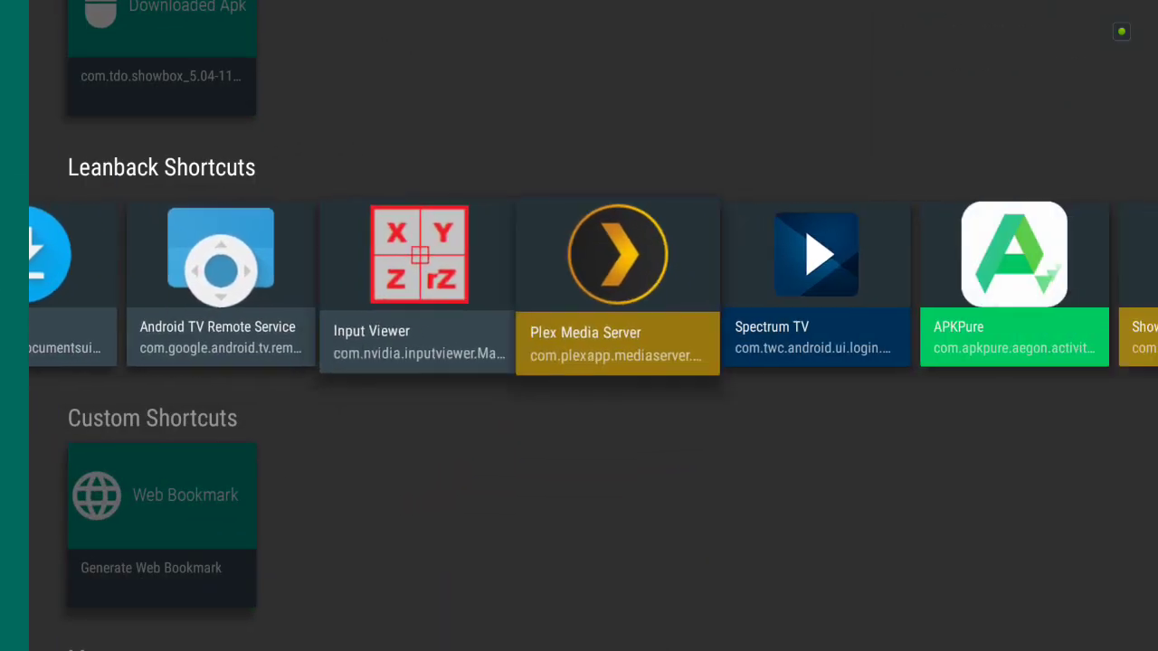
key(Right)
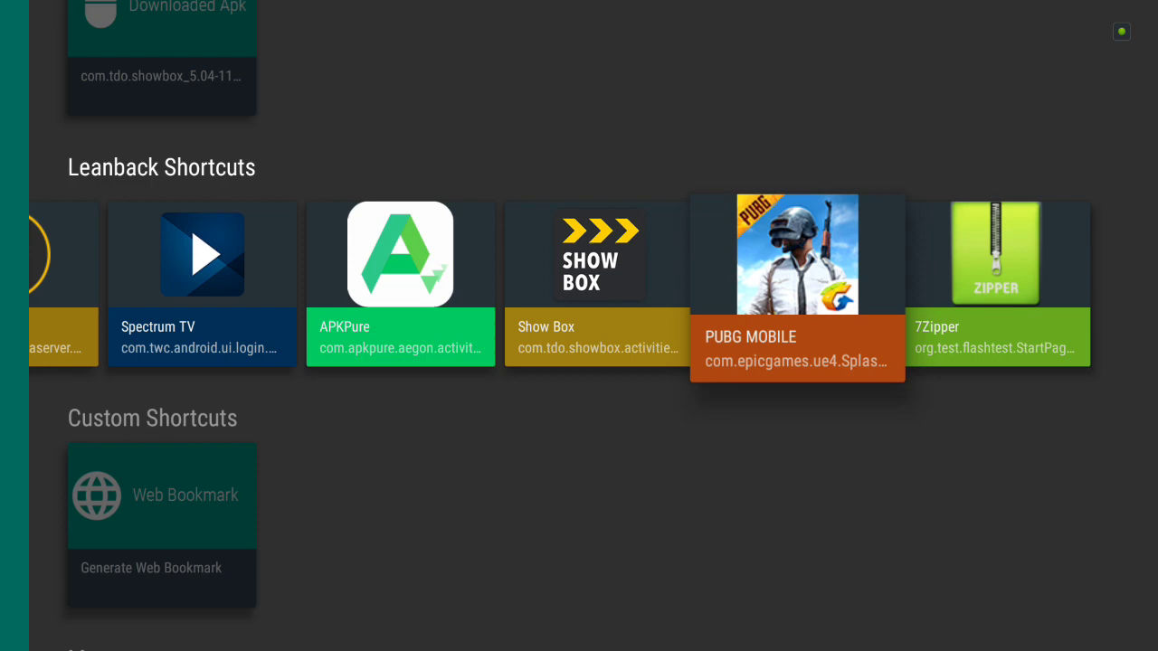
key(Left)
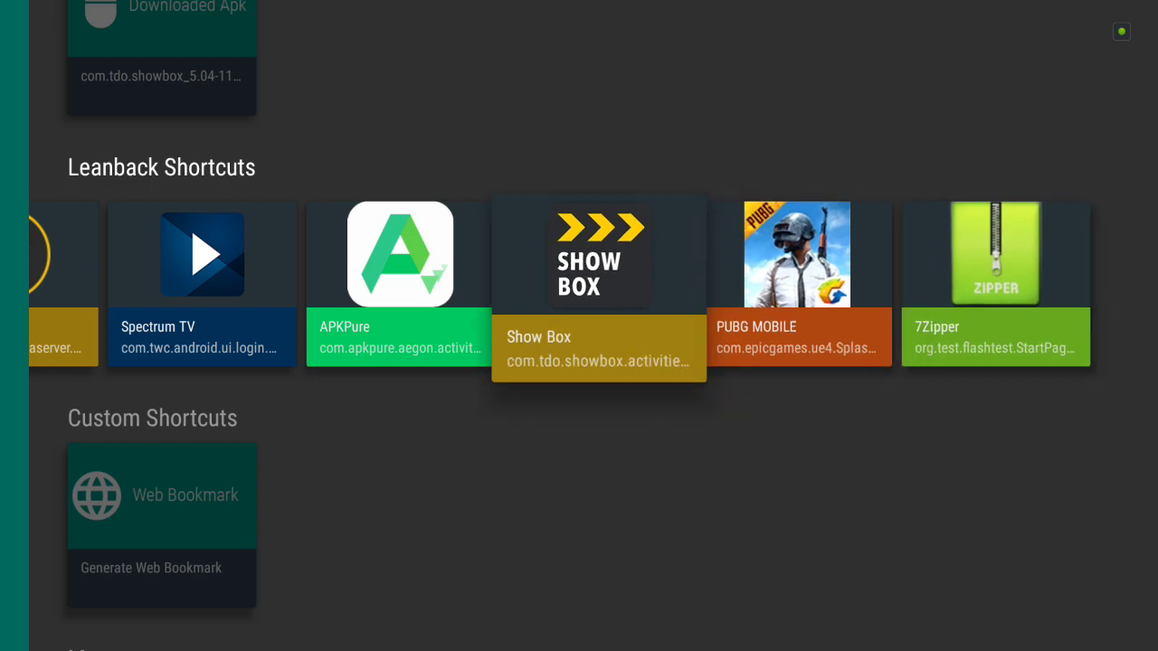
key(Return)
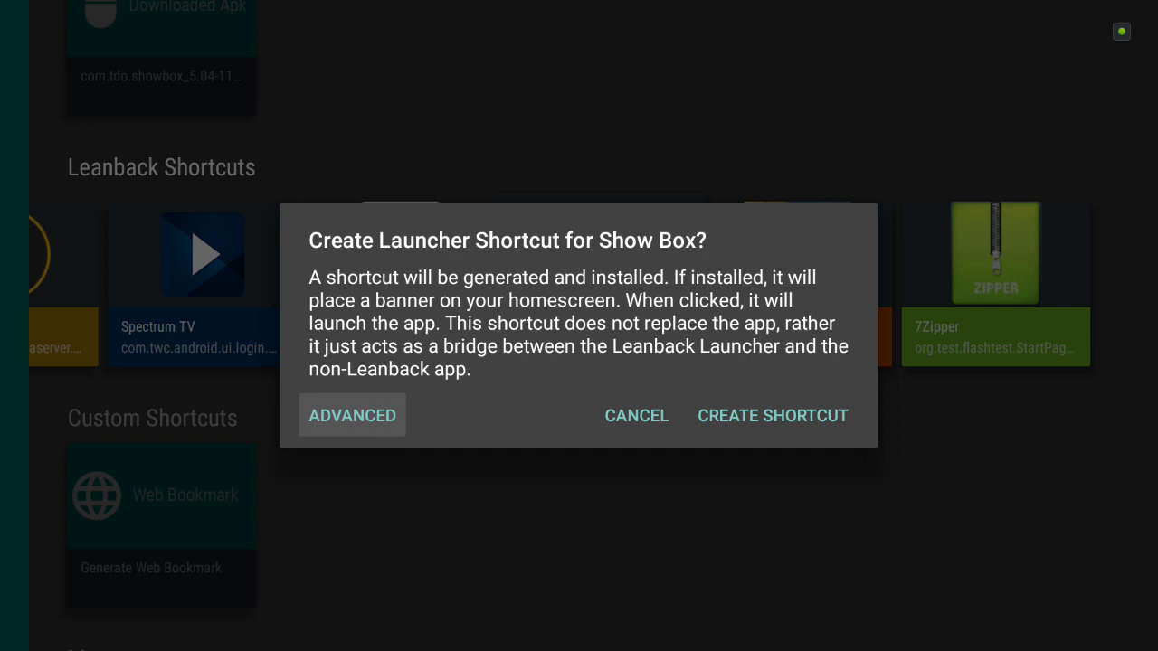
key(Right)
key(Right)
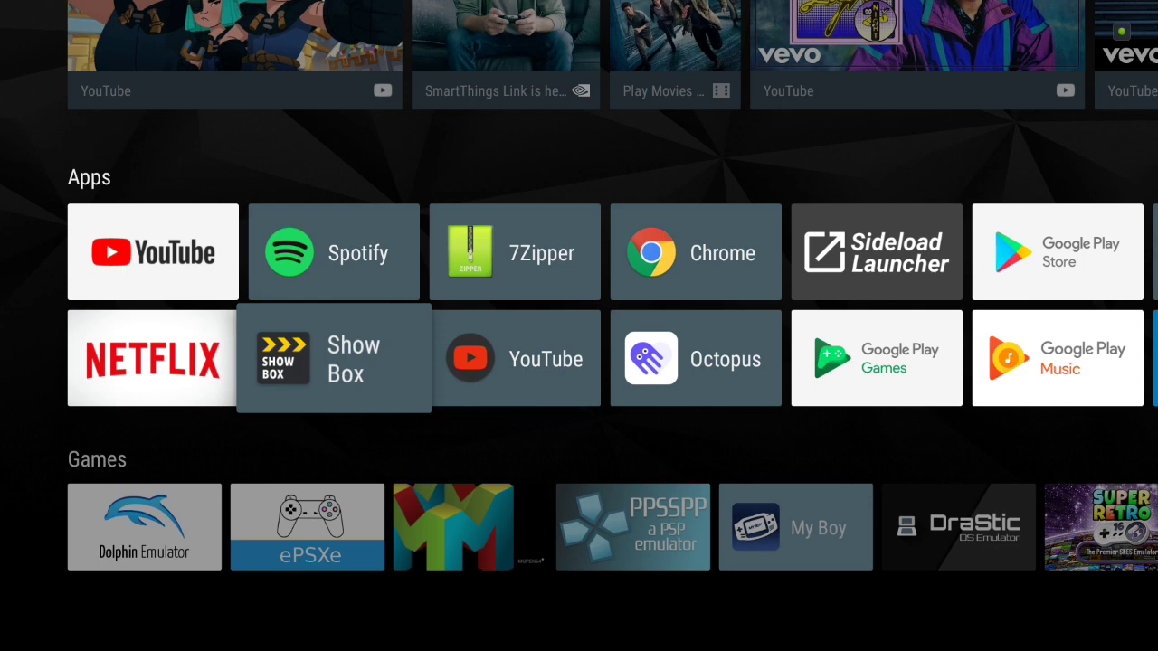
Launch Show Box from its banner in the home screen's Apps rows
key(Right)
key(Up)
key(Right)
key(Right)
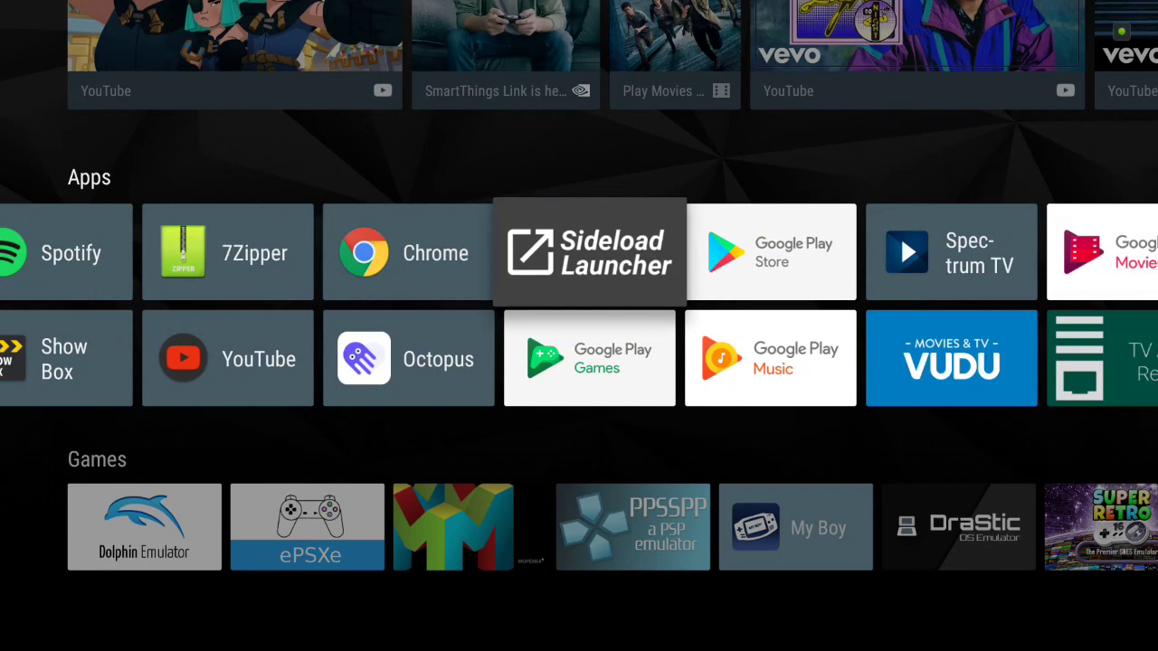
key(Left)
key(Left)
key(Left)
key(Down)
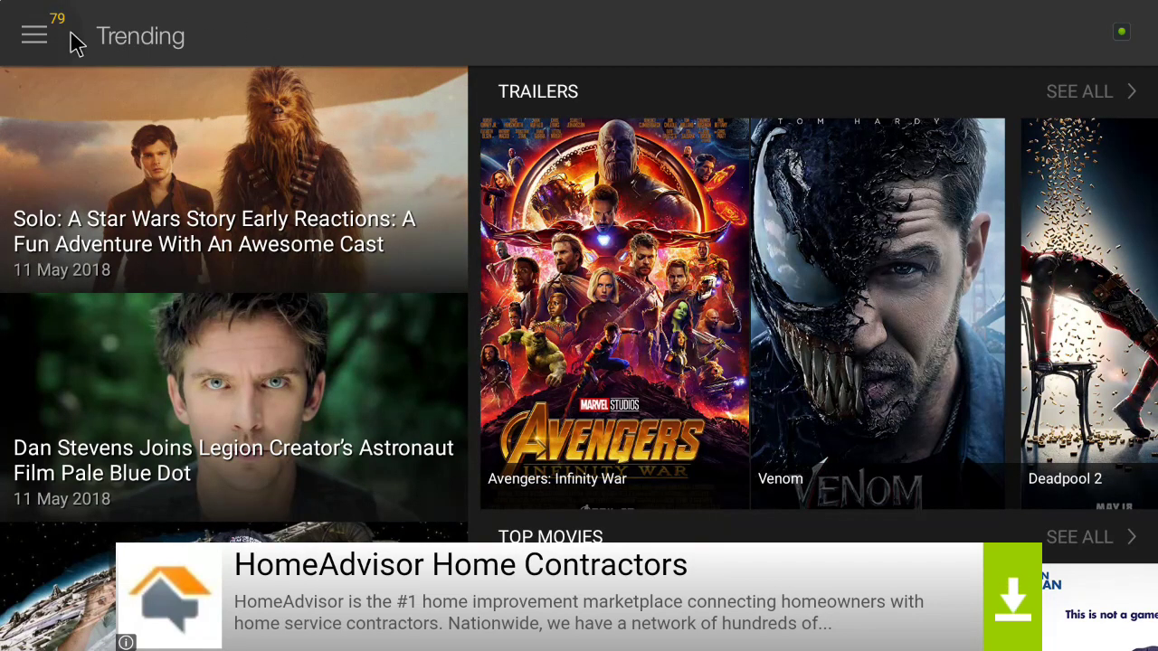
Go to Show Box's New Releases section and open Bob's Burgers from the My list
click(40, 41)
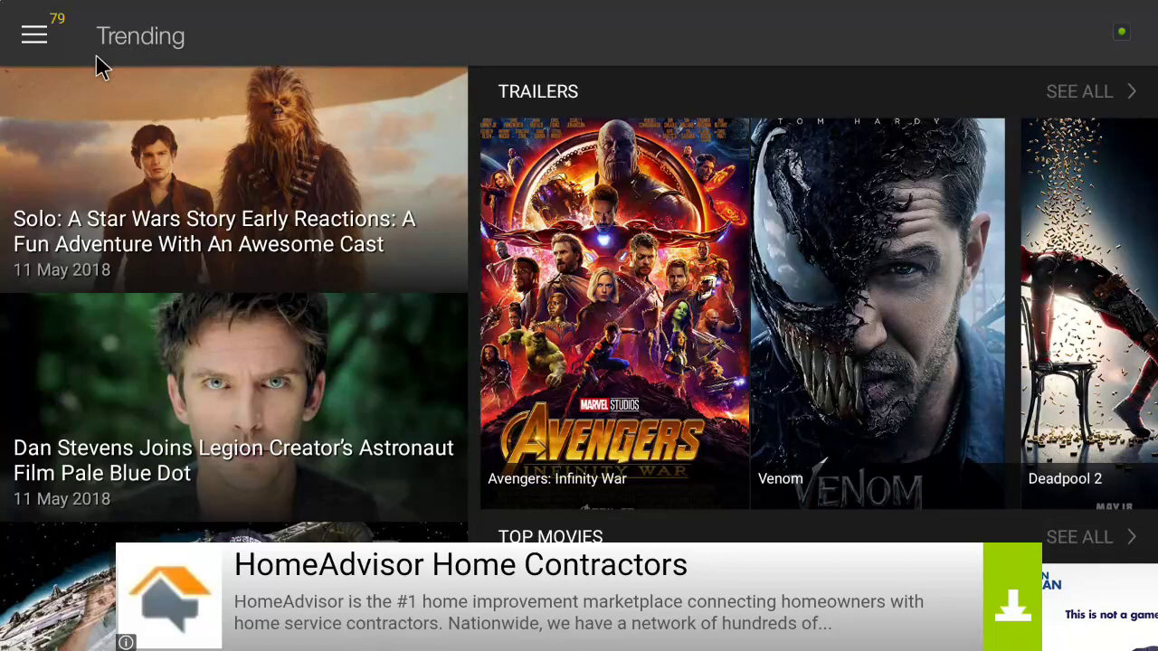
click(37, 42)
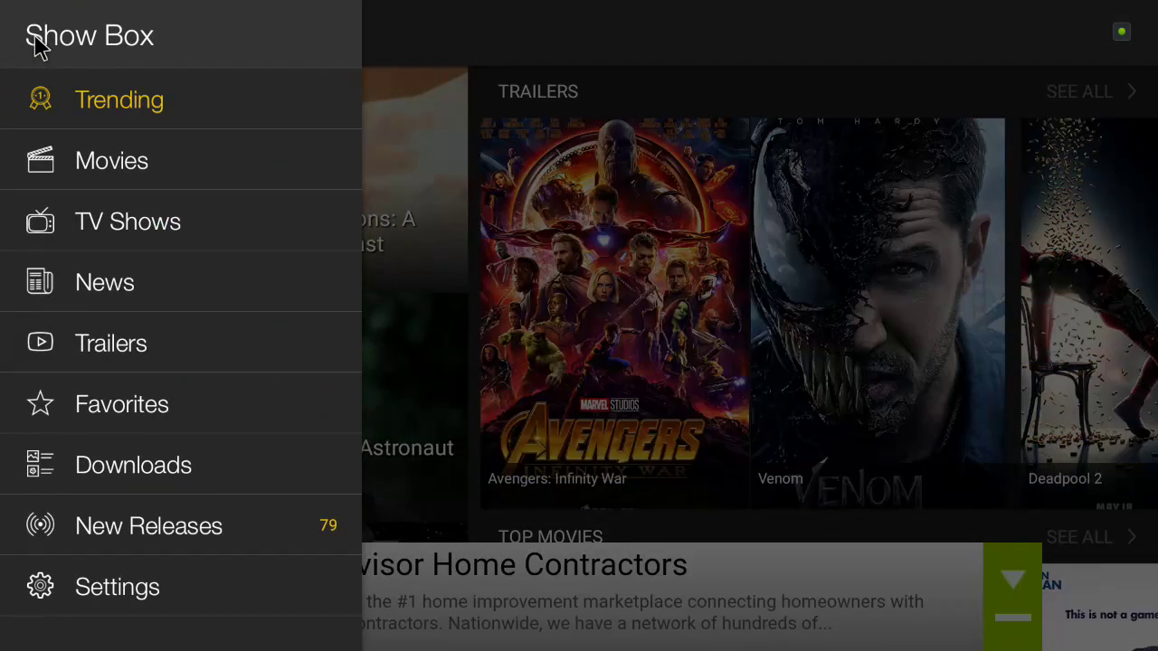
click(250, 523)
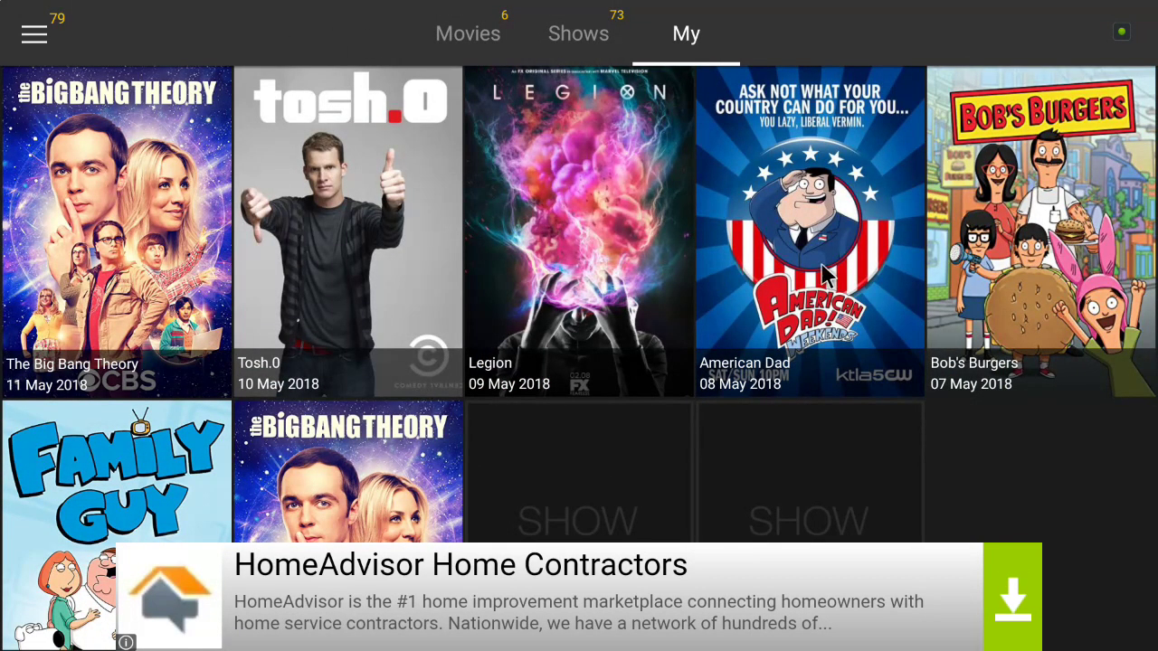
click(998, 262)
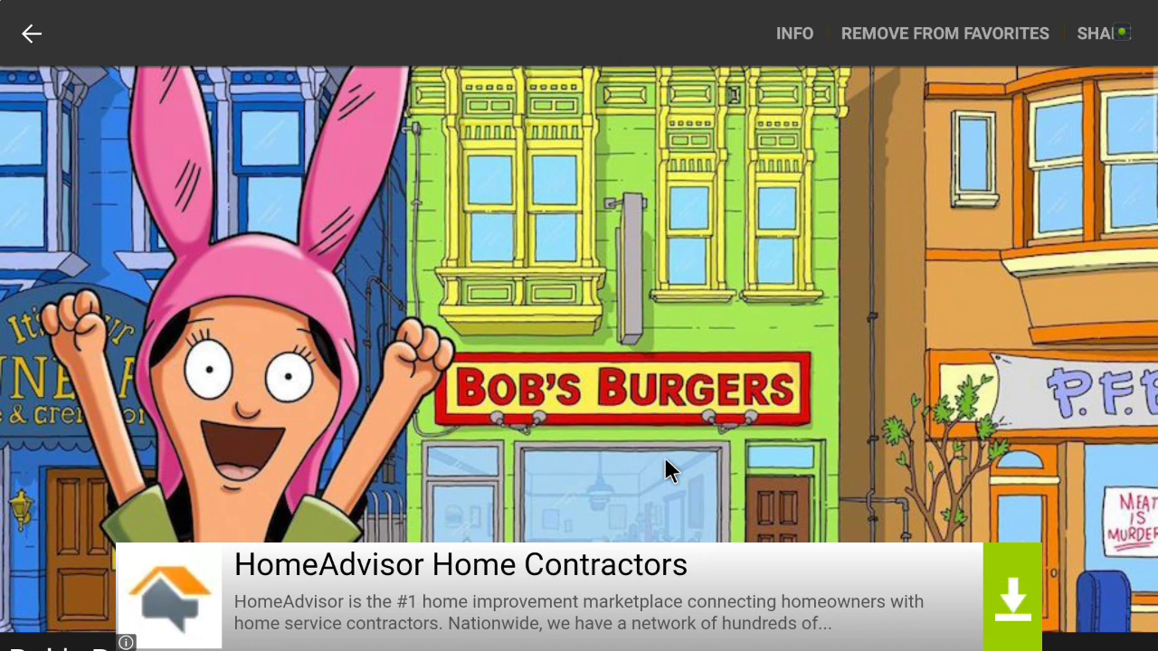
Look through the Season 1 episode grid on the Bob's Burgers page
drag(664, 456, 733, 248)
drag(642, 491, 656, 69)
drag(625, 132, 609, 491)
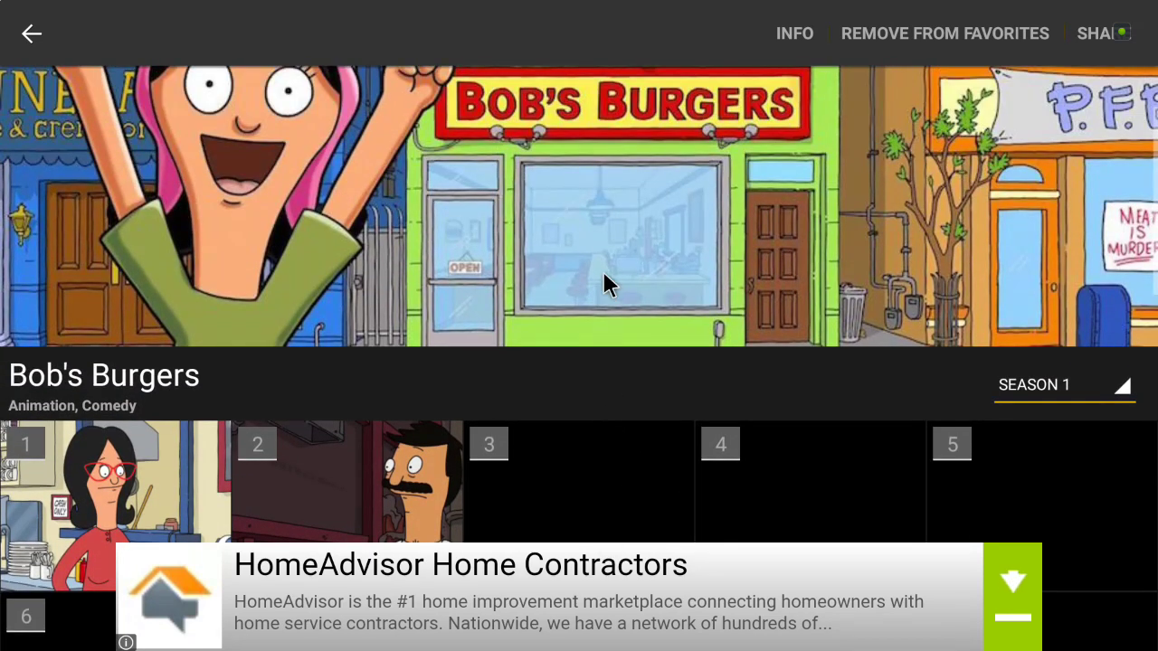
drag(573, 413, 618, 176)
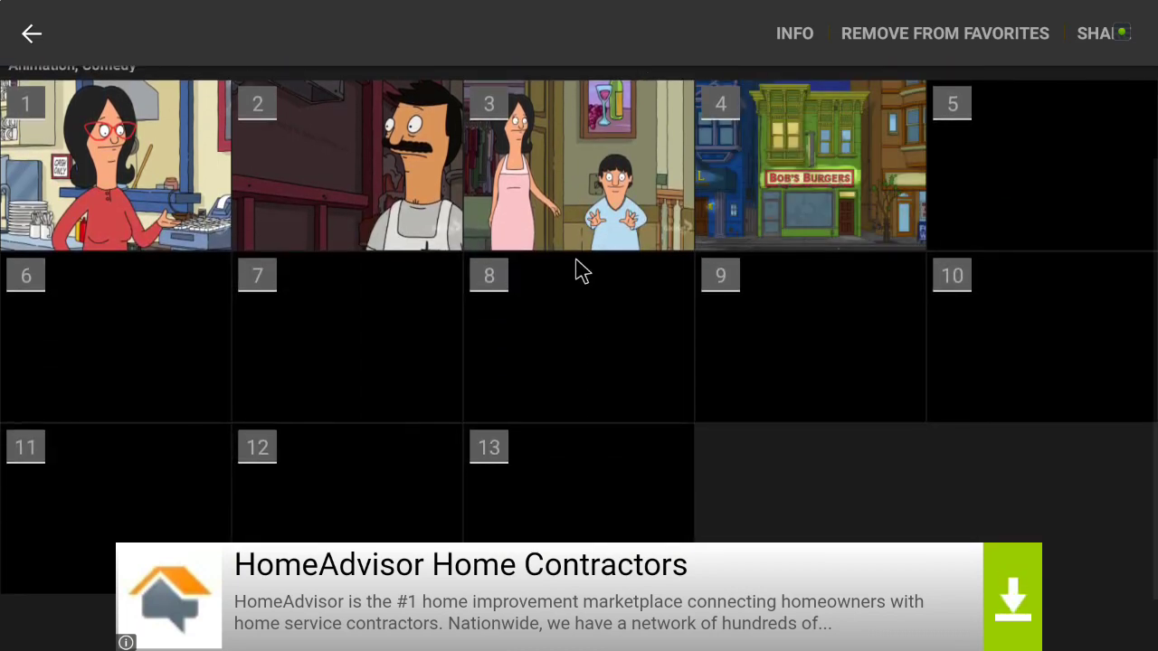
scroll(582, 271, up, 2)
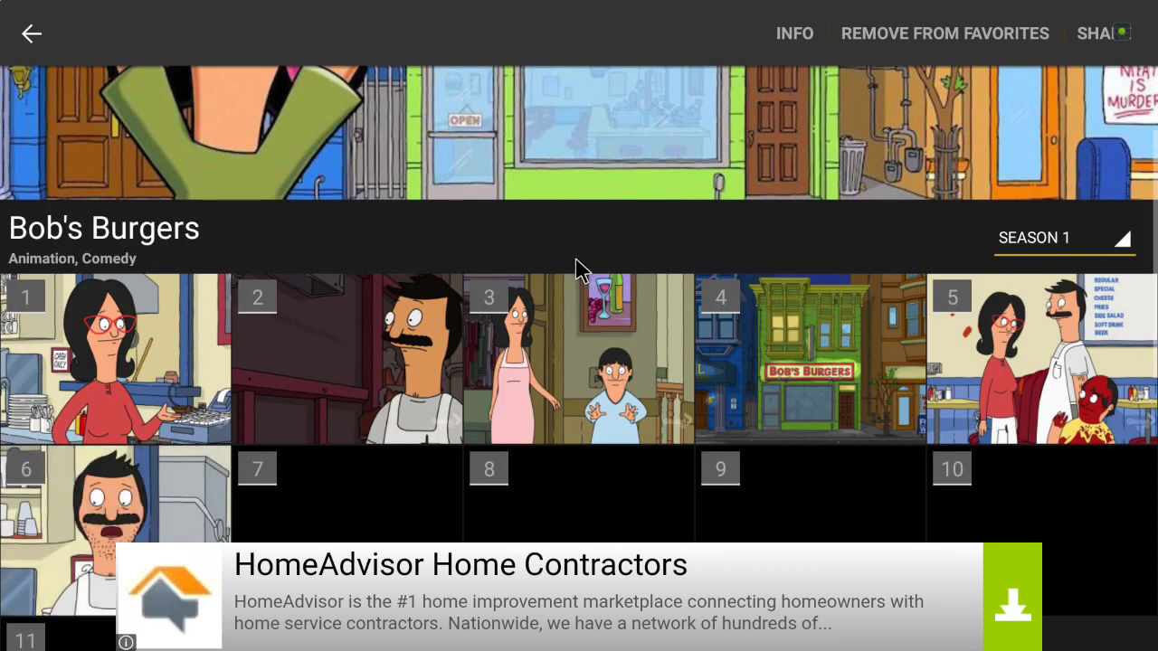
drag(518, 360, 518, 413)
scroll(518, 413, up, 3)
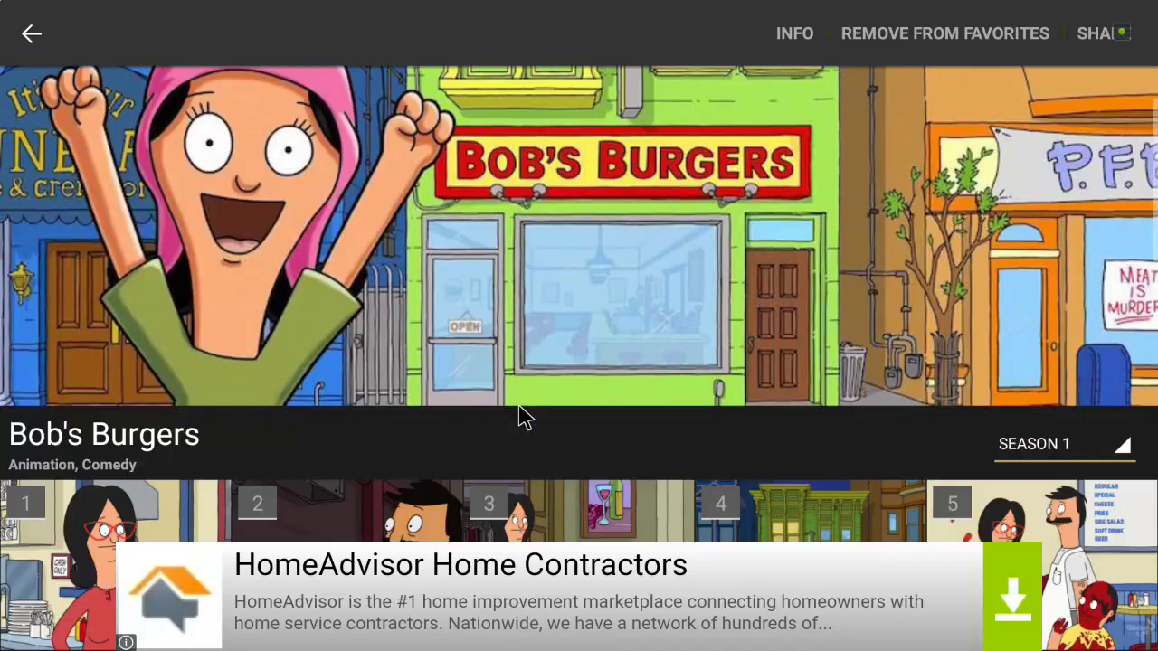
scroll(520, 416, down, 5)
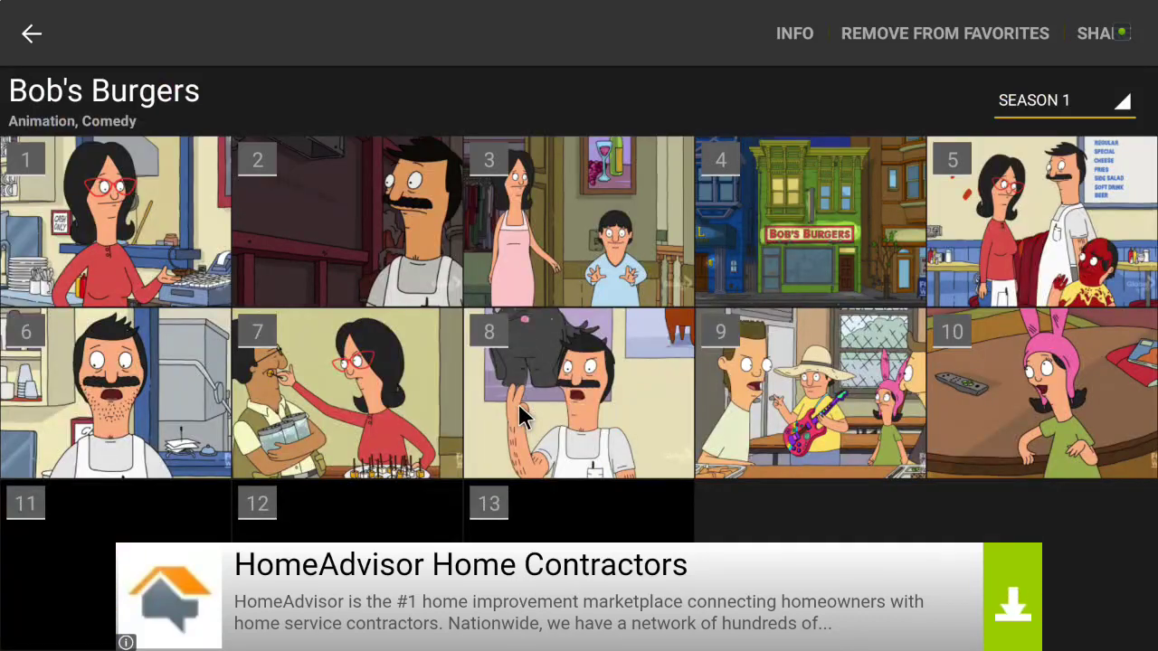
Open the playback options for Bob's Burgers Season 1 episode 1 and set the quality to 720p
click(66, 212)
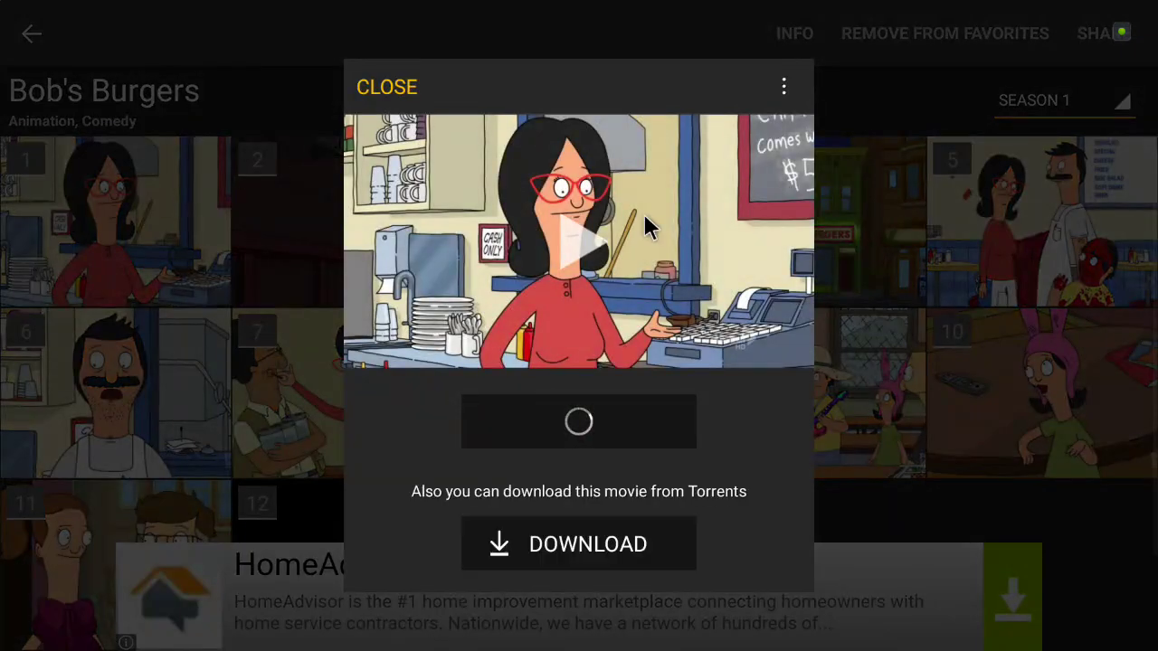
click(783, 87)
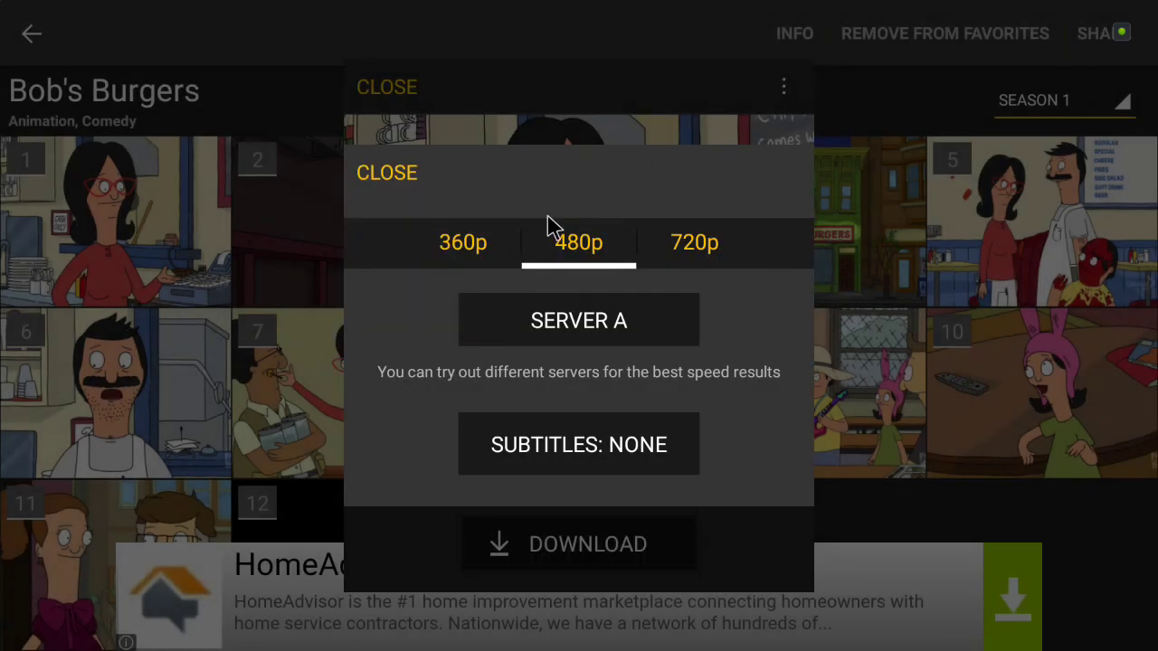
click(710, 256)
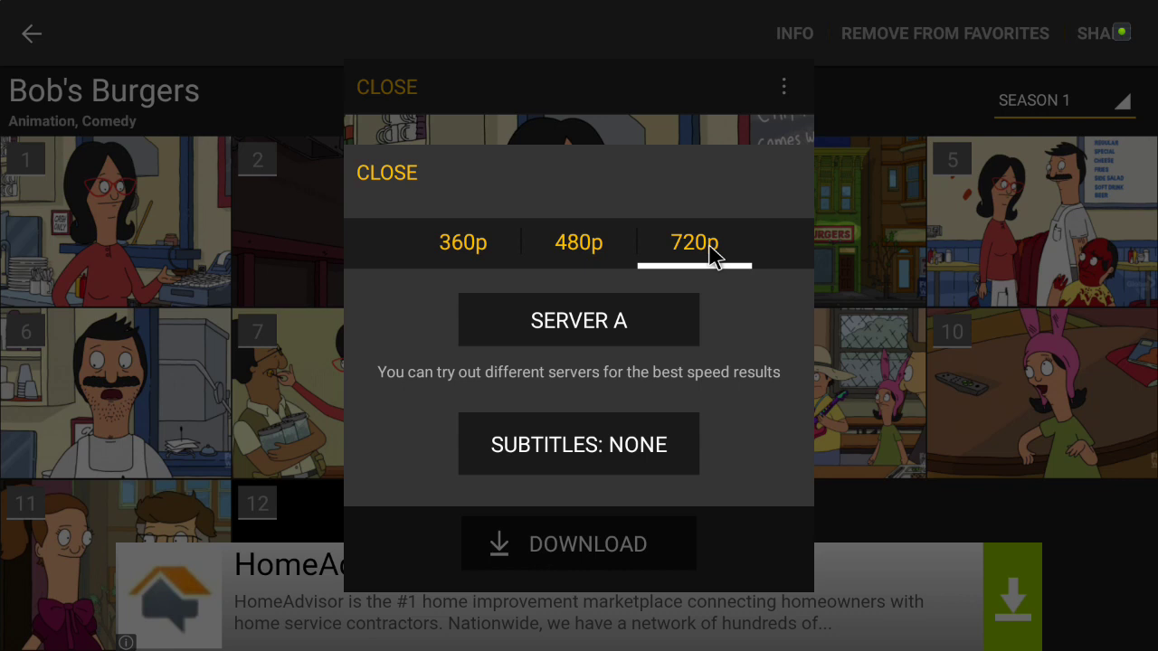
Choose Server A as the streaming source and start playing the episode
click(596, 335)
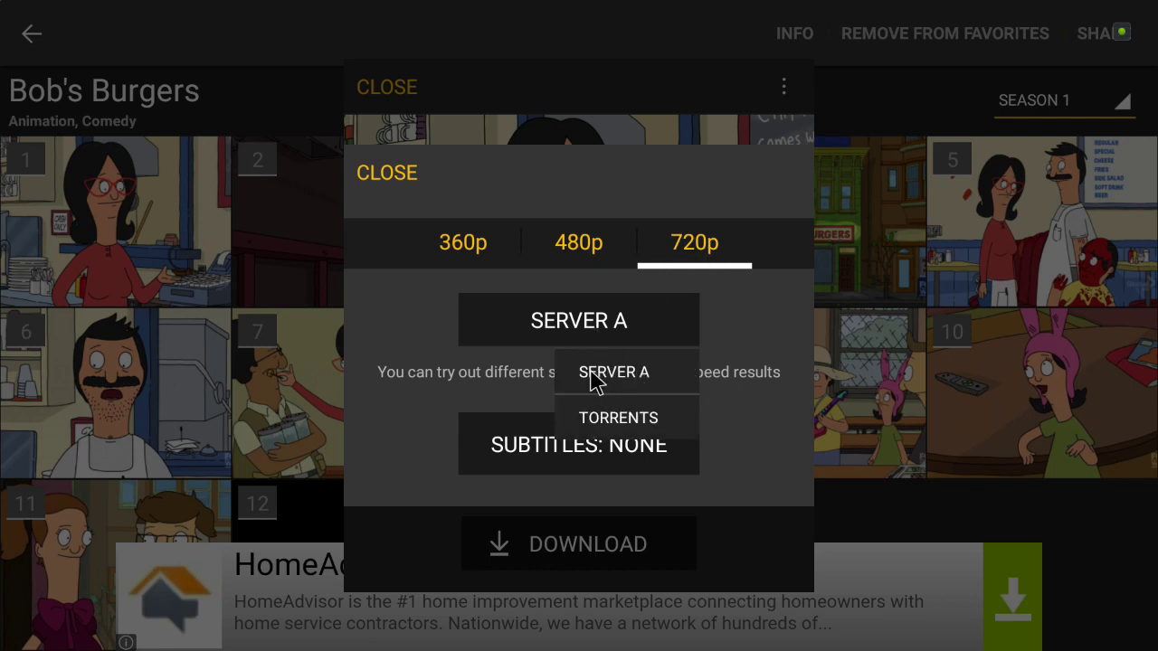
click(713, 339)
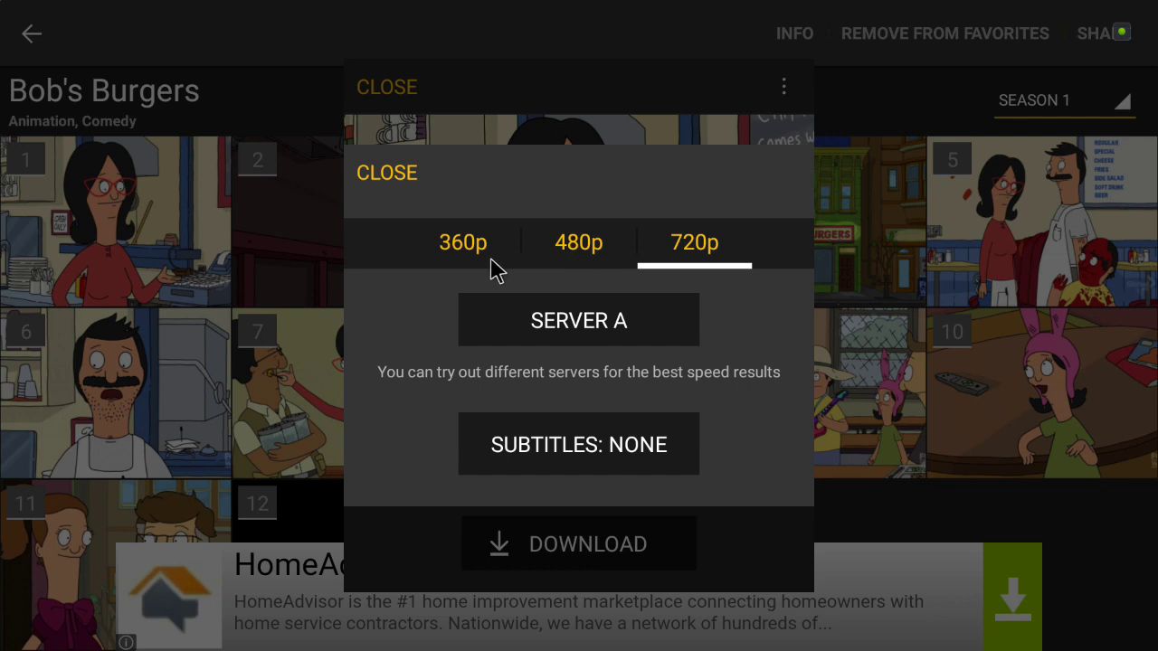
click(652, 312)
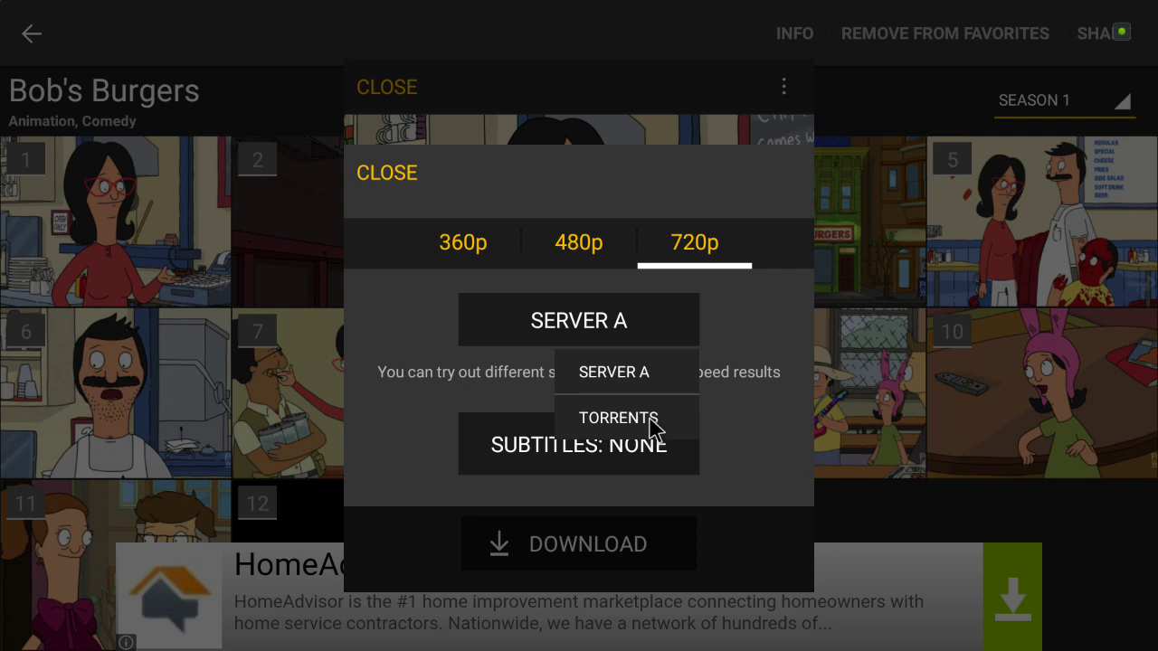
click(660, 378)
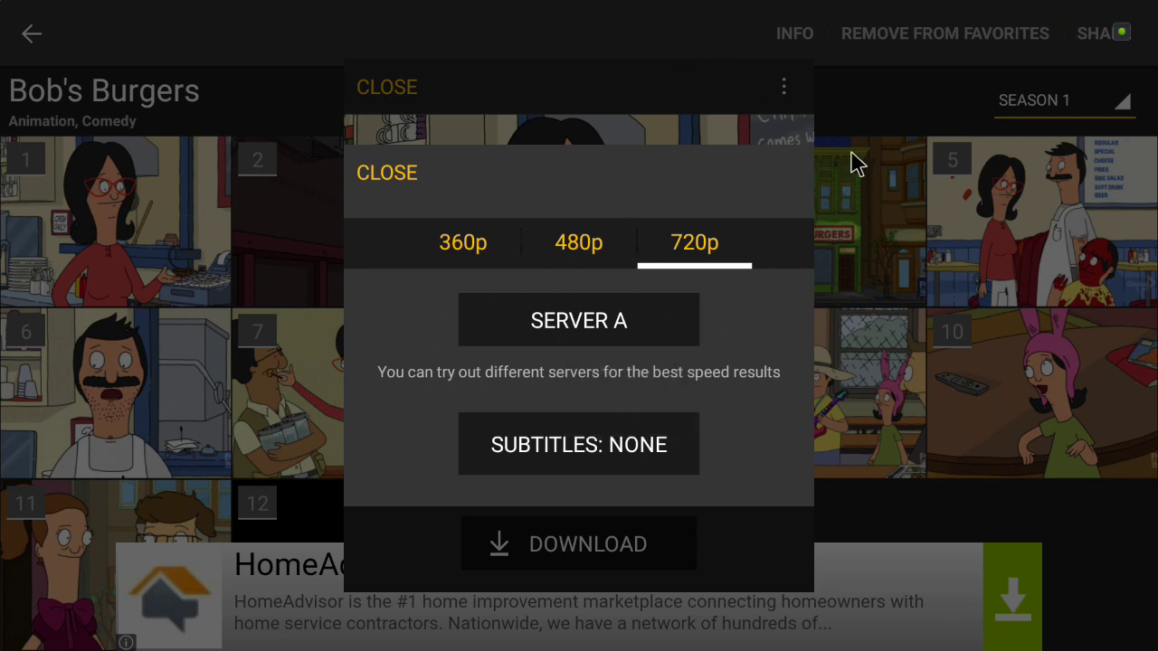
click(614, 100)
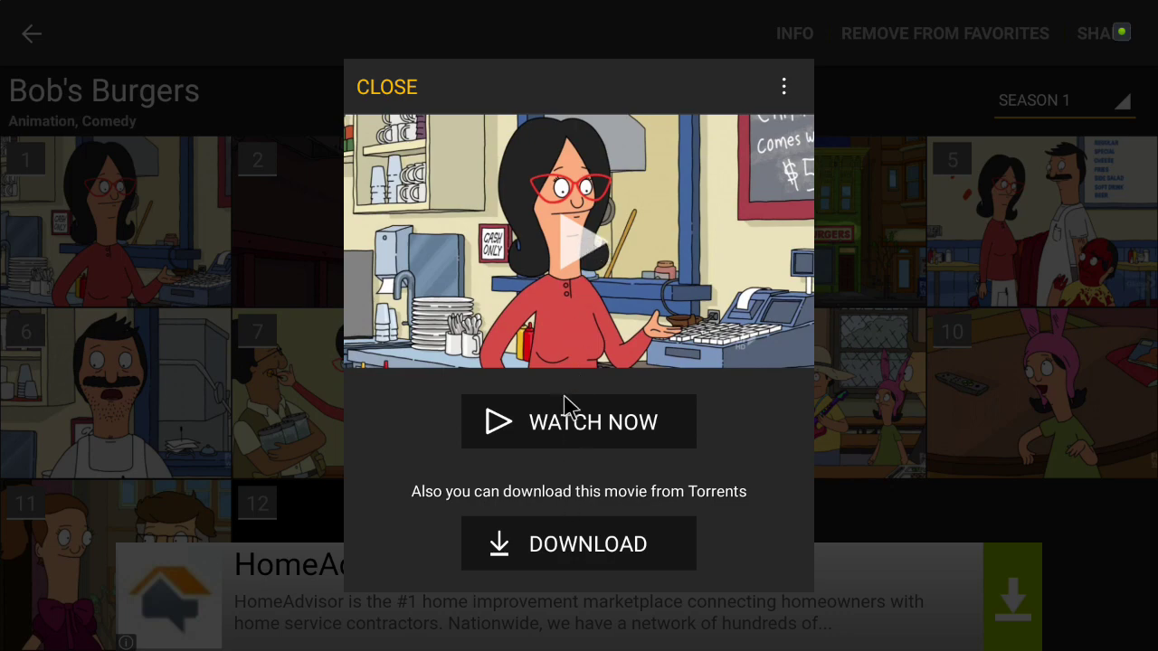
click(567, 238)
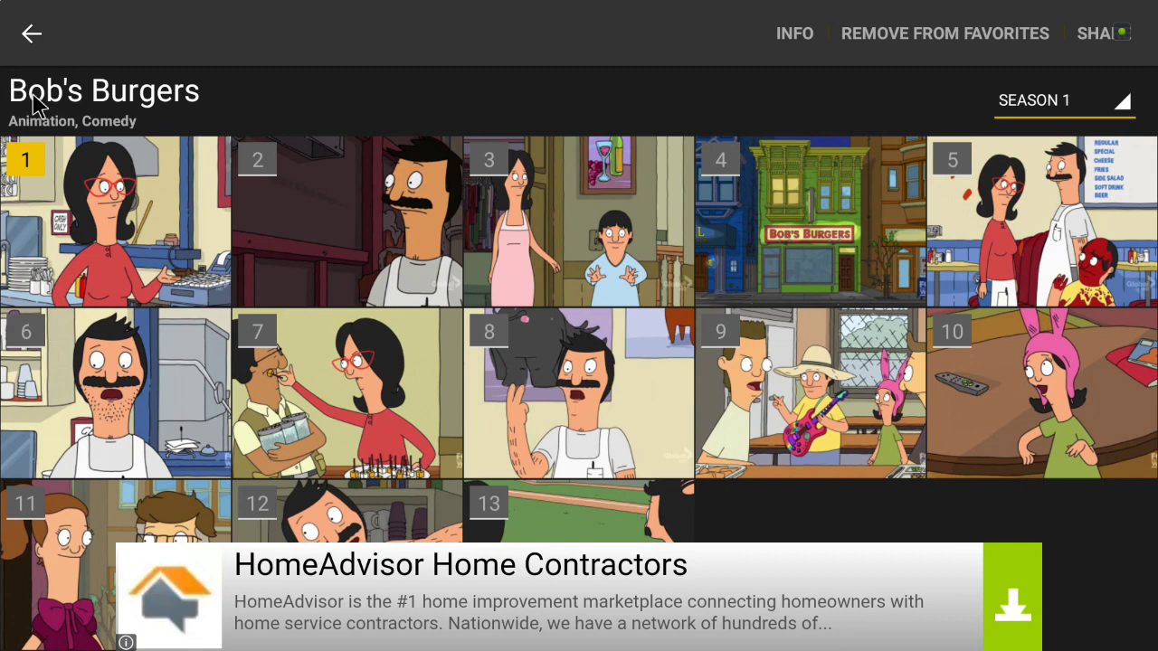
Look over the Season 1 episodes of Bob's Burgers again and return to the My list in New Releases
scroll(622, 382, down, 2)
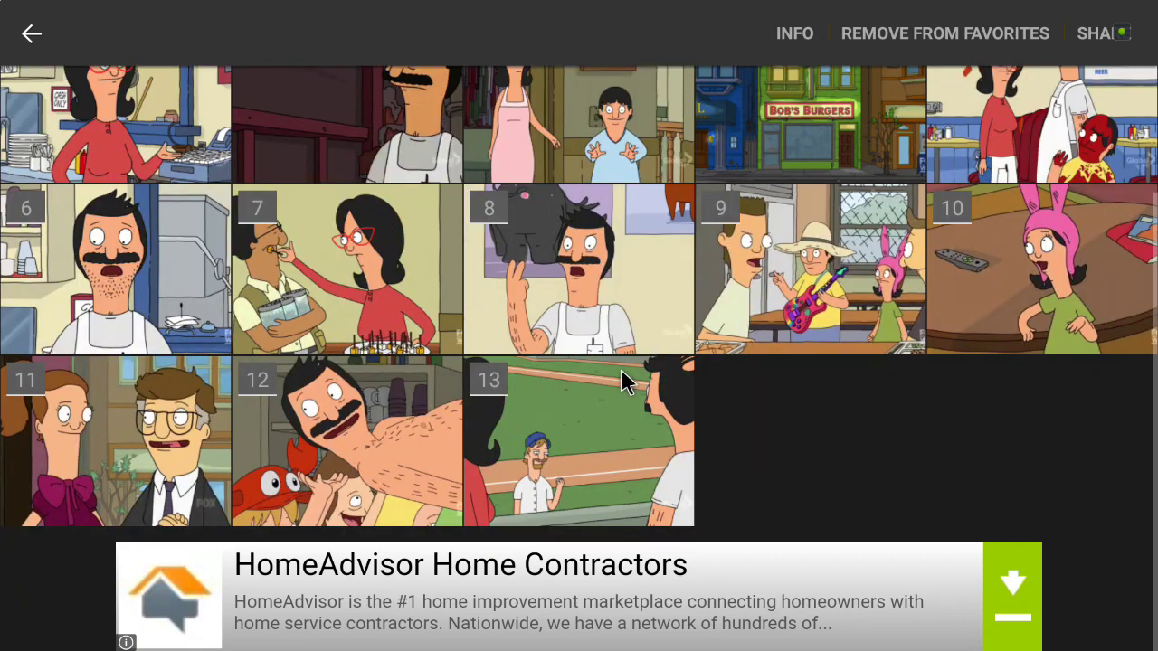
scroll(622, 382, up, 5)
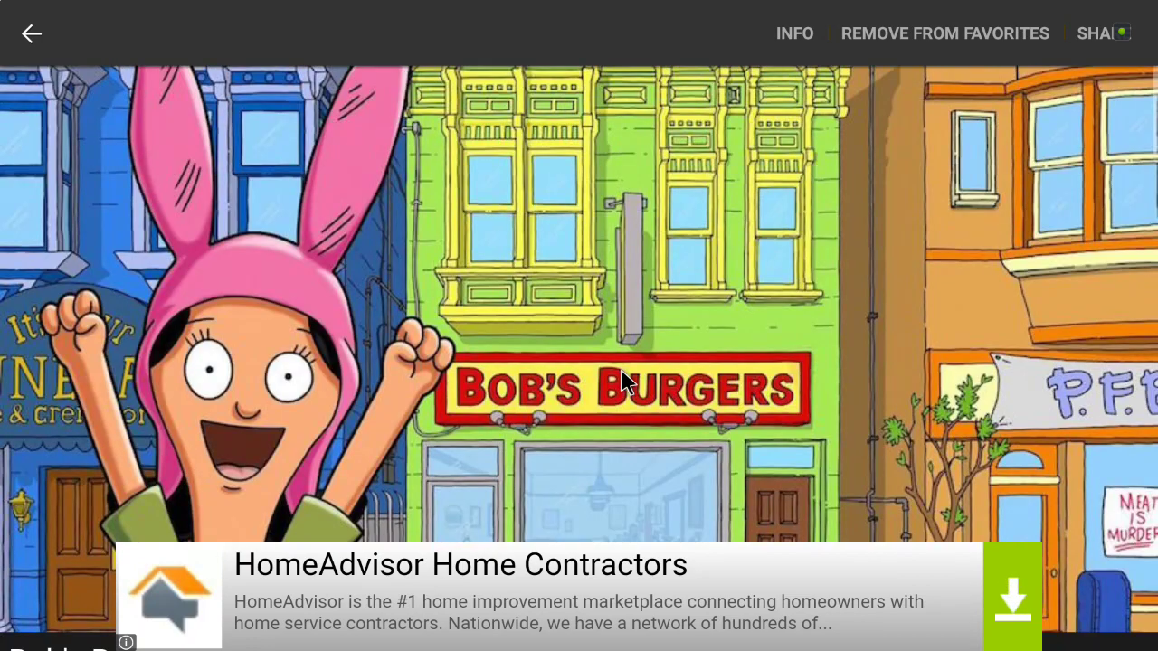
click(33, 35)
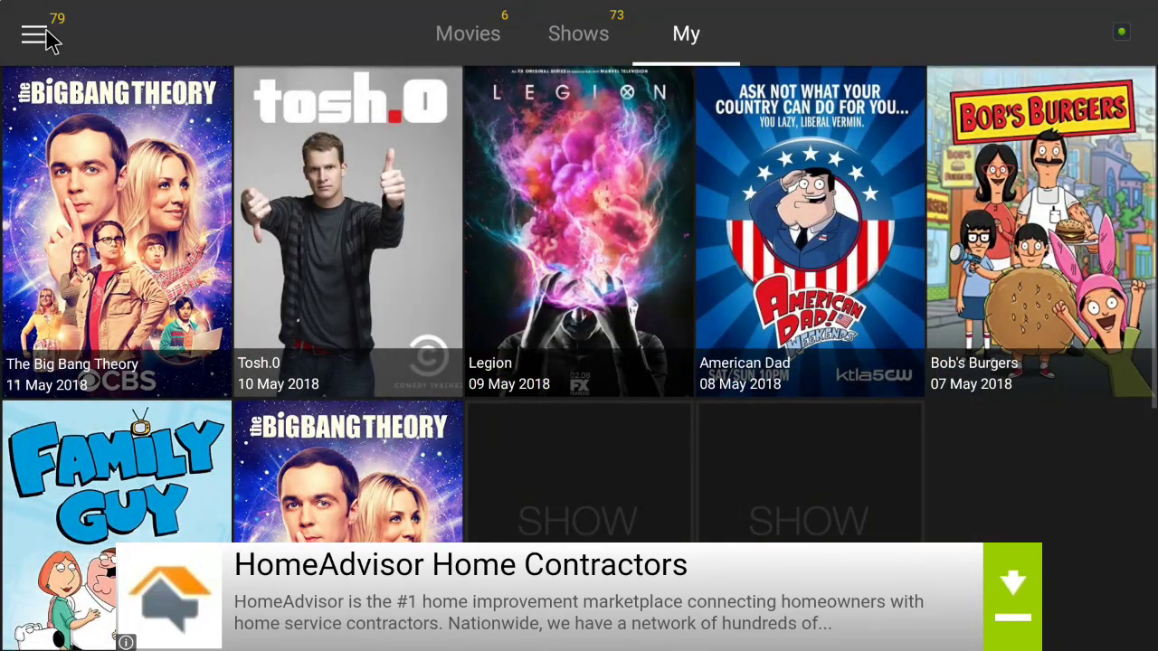
Open Show Box's settings, view the default player choices, and leave without changing the player
click(47, 35)
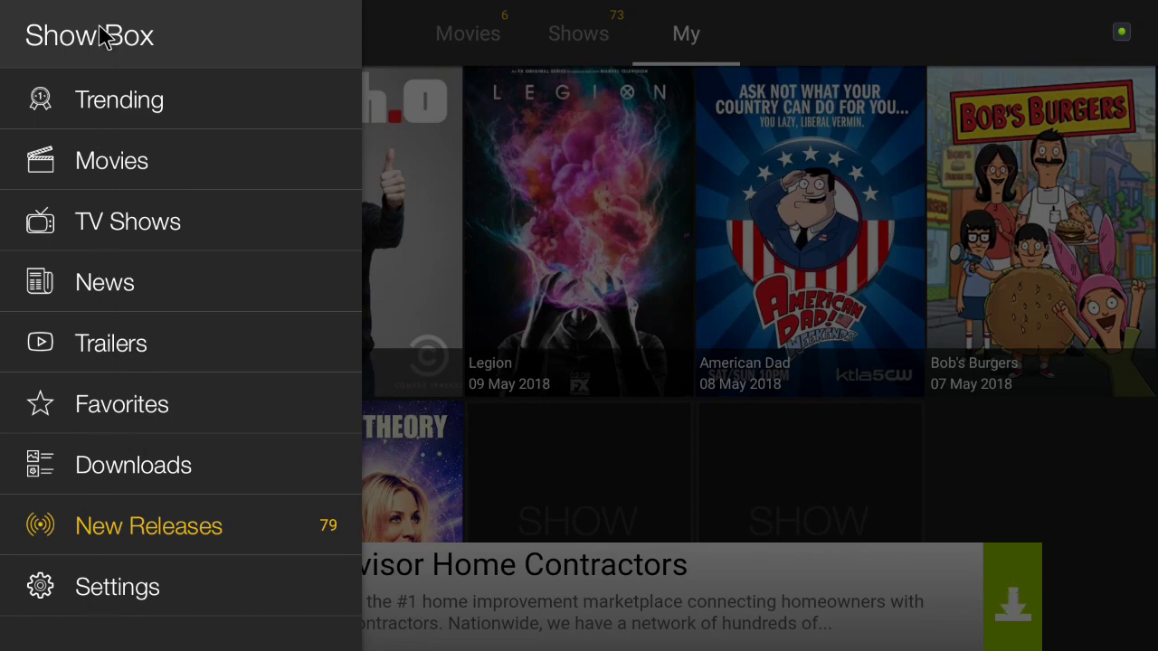
click(171, 598)
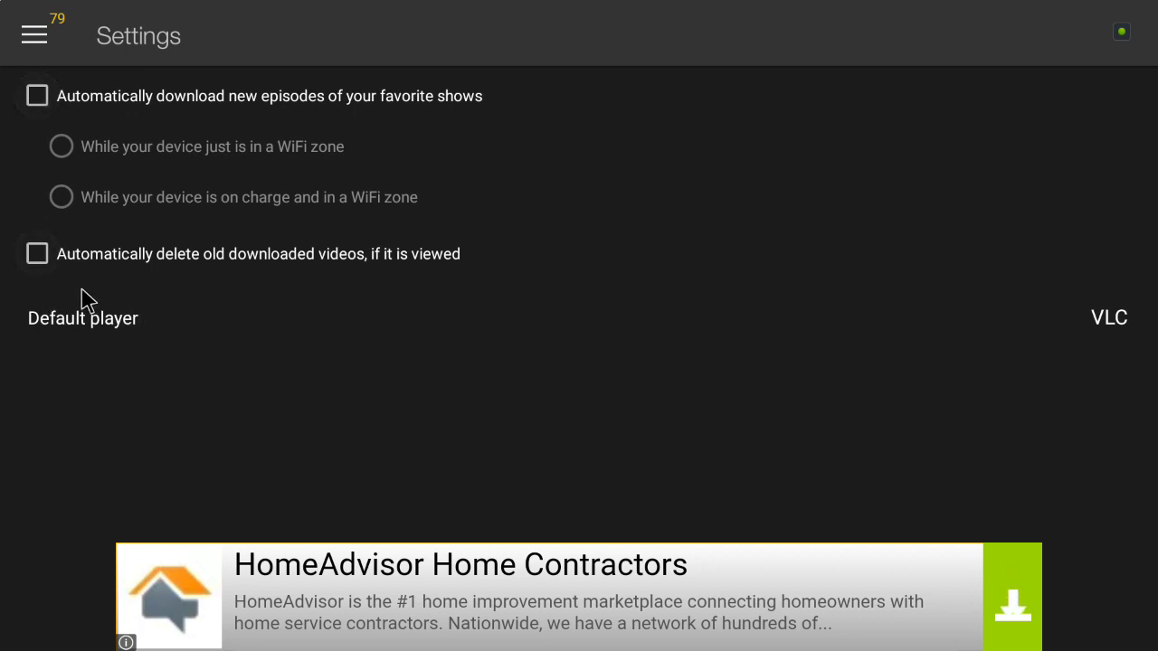
click(1109, 334)
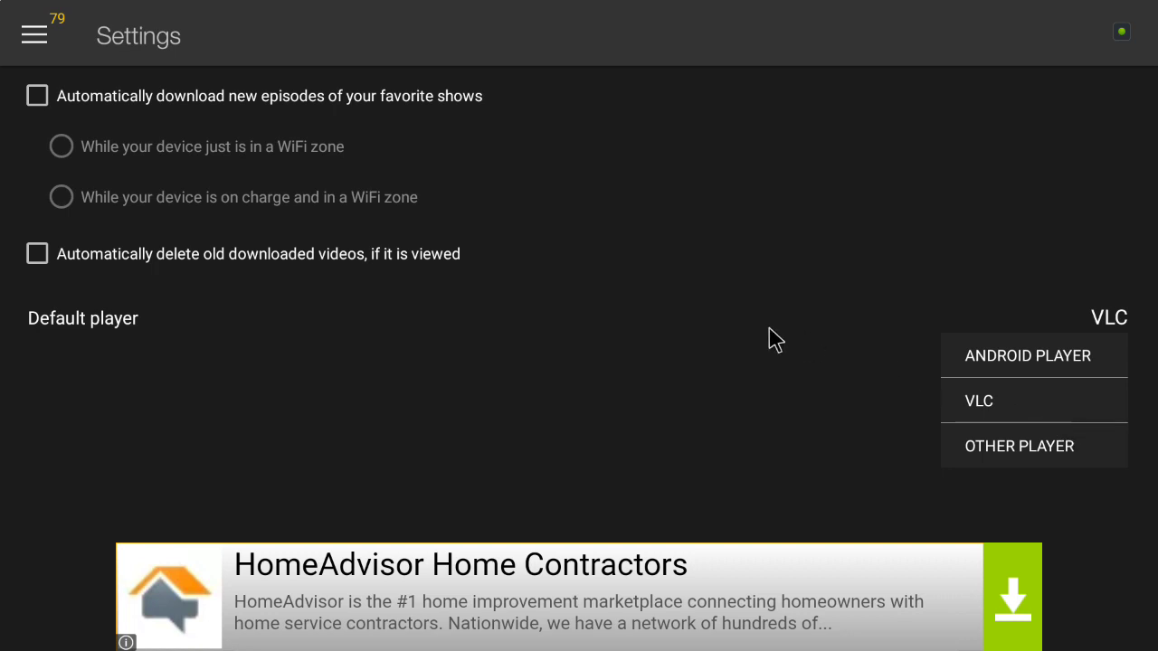
key(Escape)
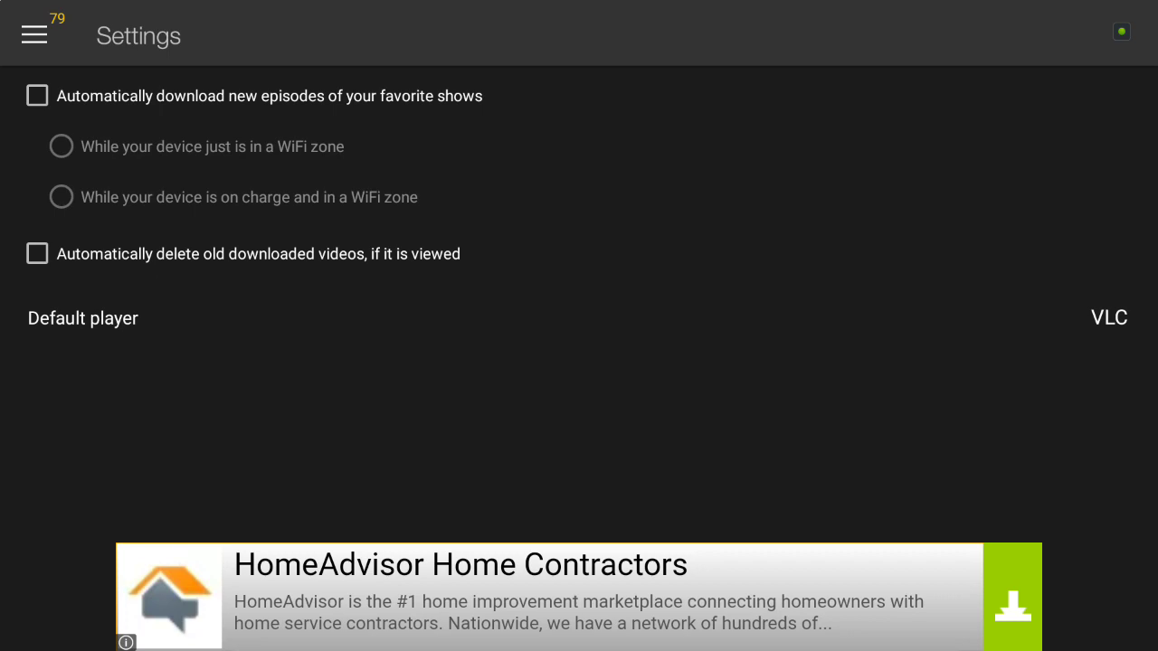
key(Escape)
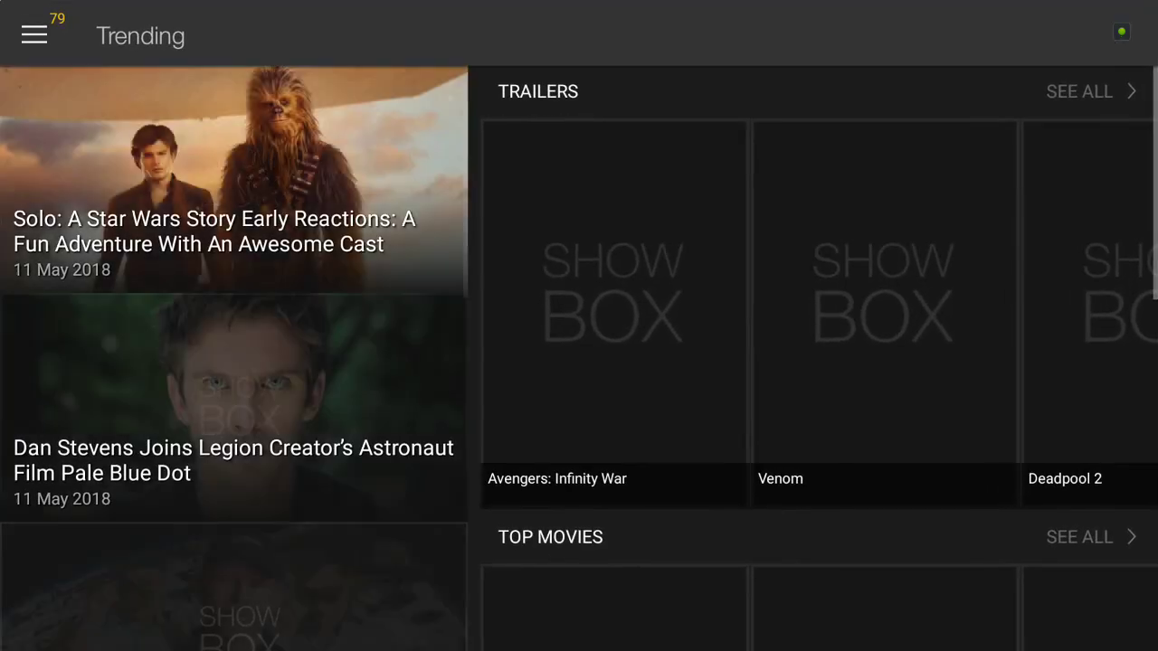
Go to the TV Shows section and open Cobra Kai
click(27, 40)
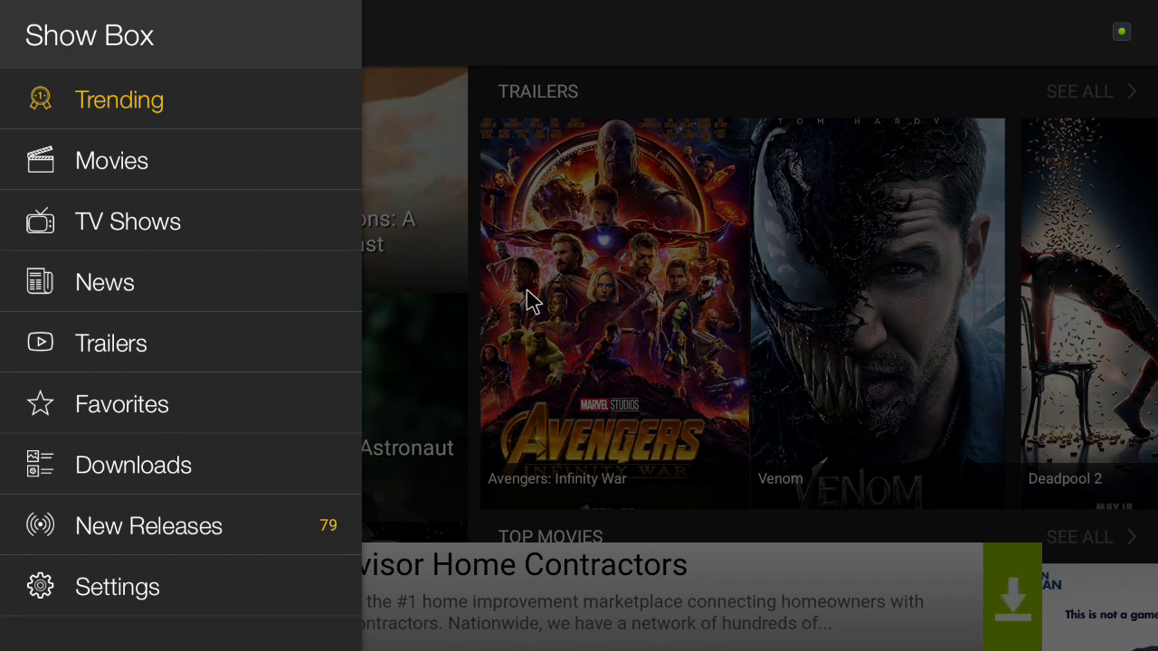
click(157, 224)
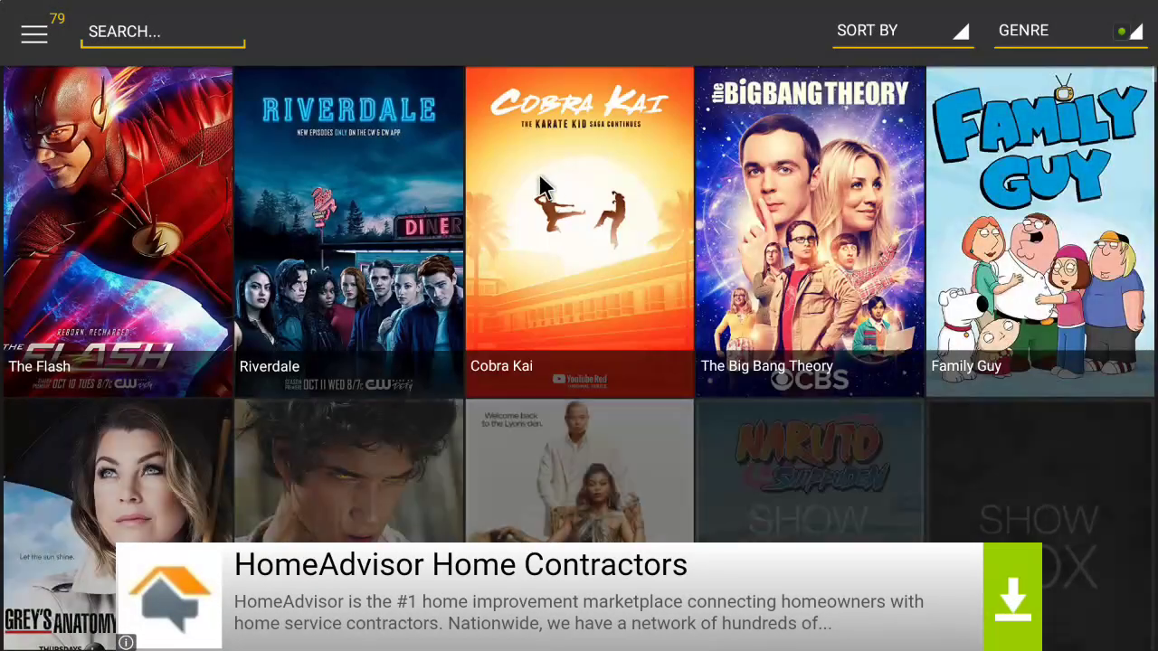
click(542, 188)
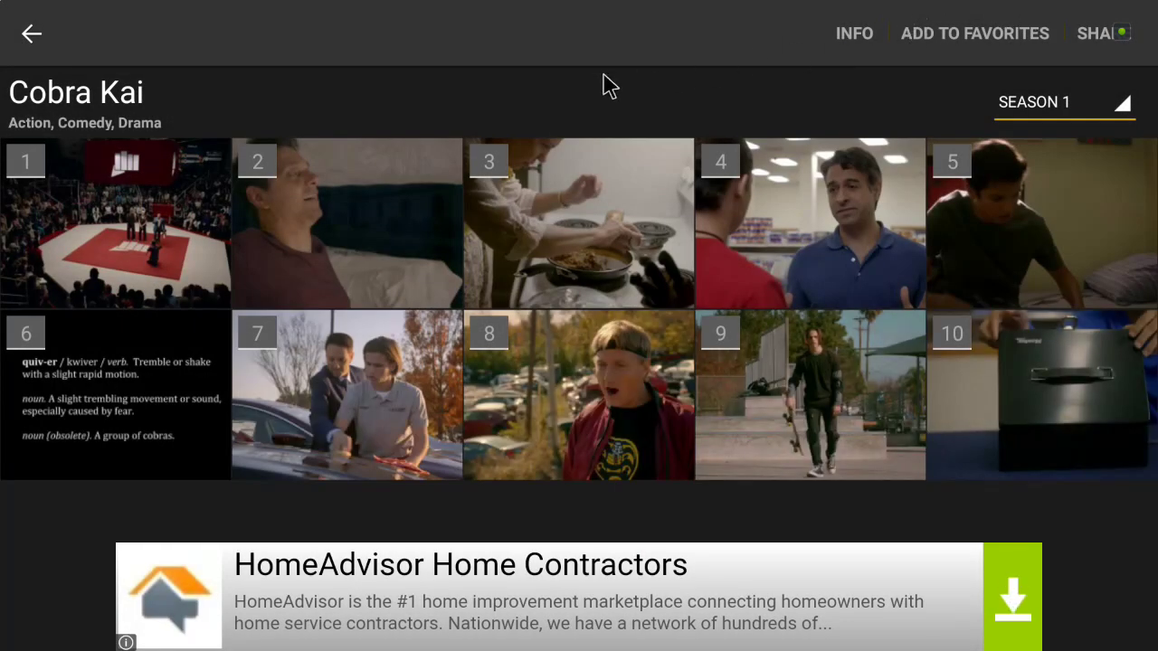
Leave the Cobra Kai page and go to the New Releases section
click(27, 36)
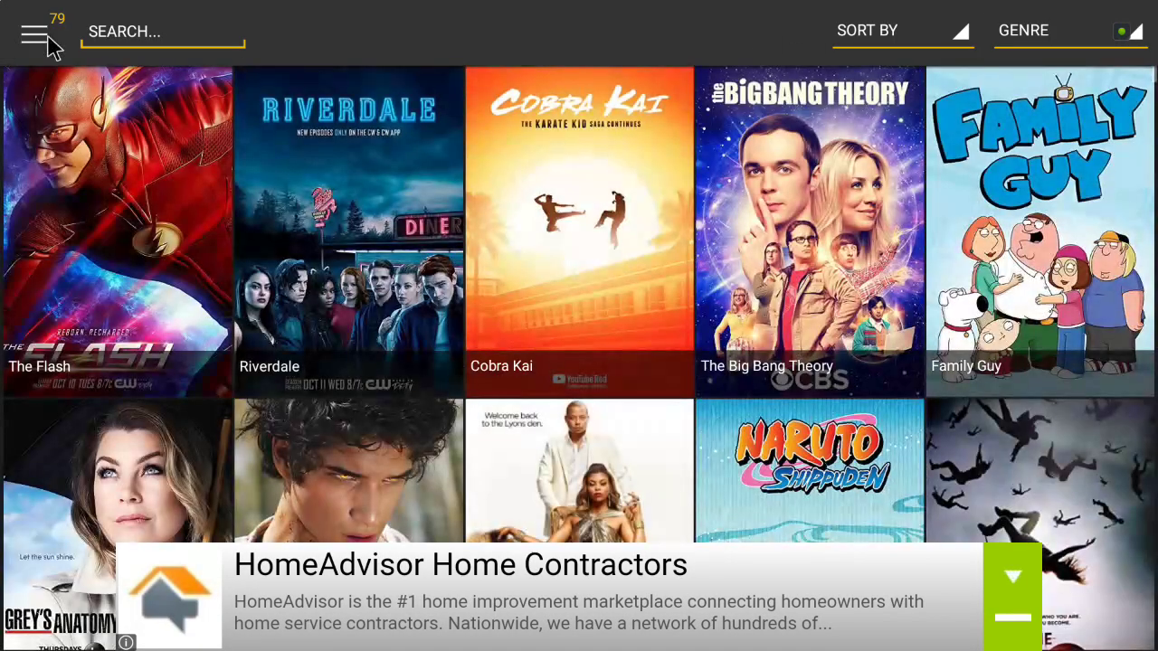
click(50, 43)
click(95, 524)
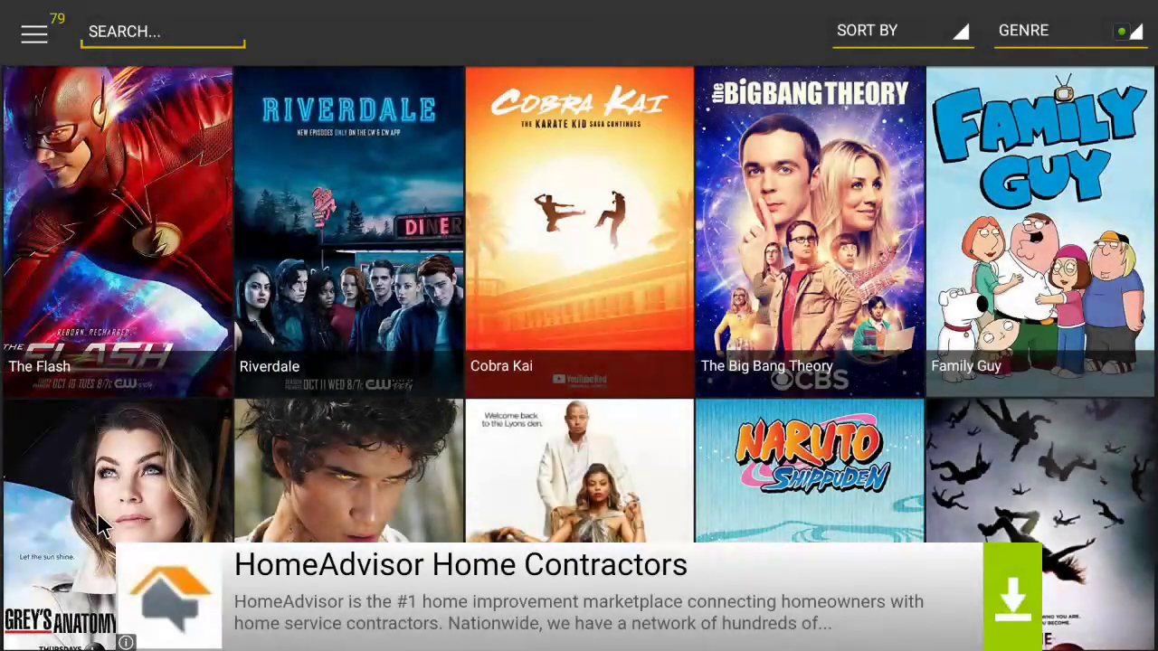